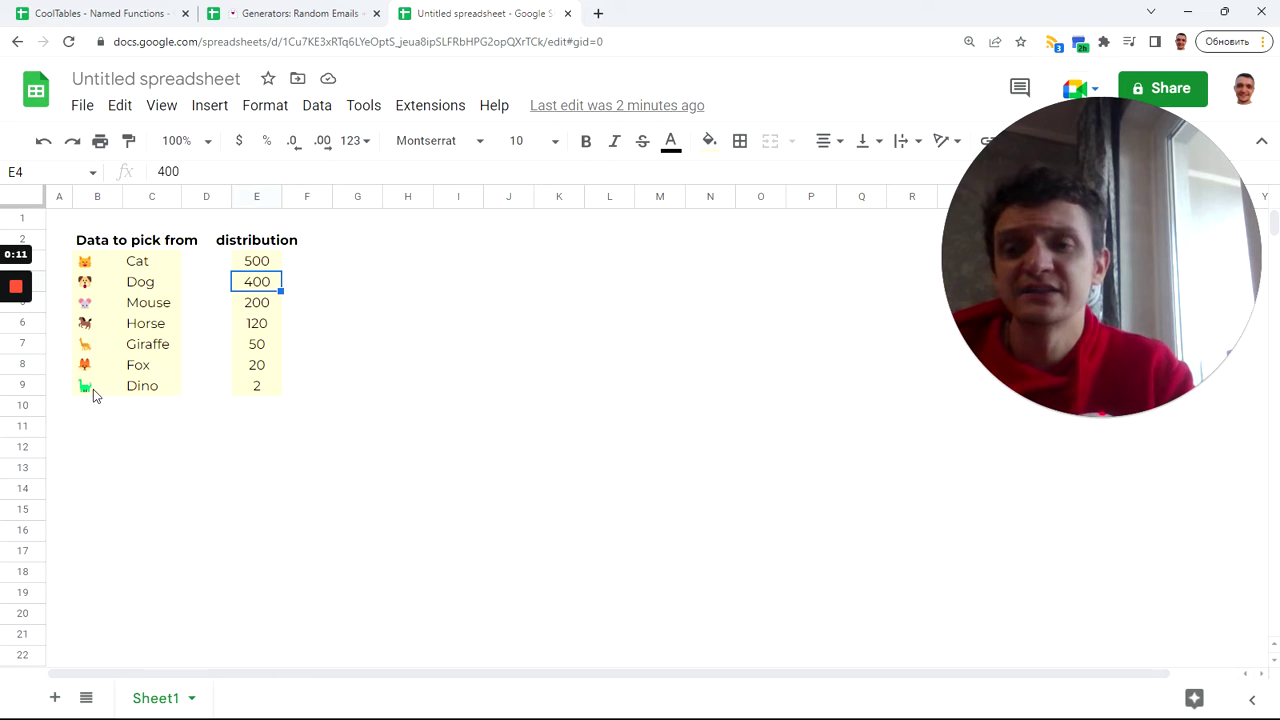
Examine the animal list with its distribution values, and view the Pick sheet of the generators spreadsheet.
click(90, 390)
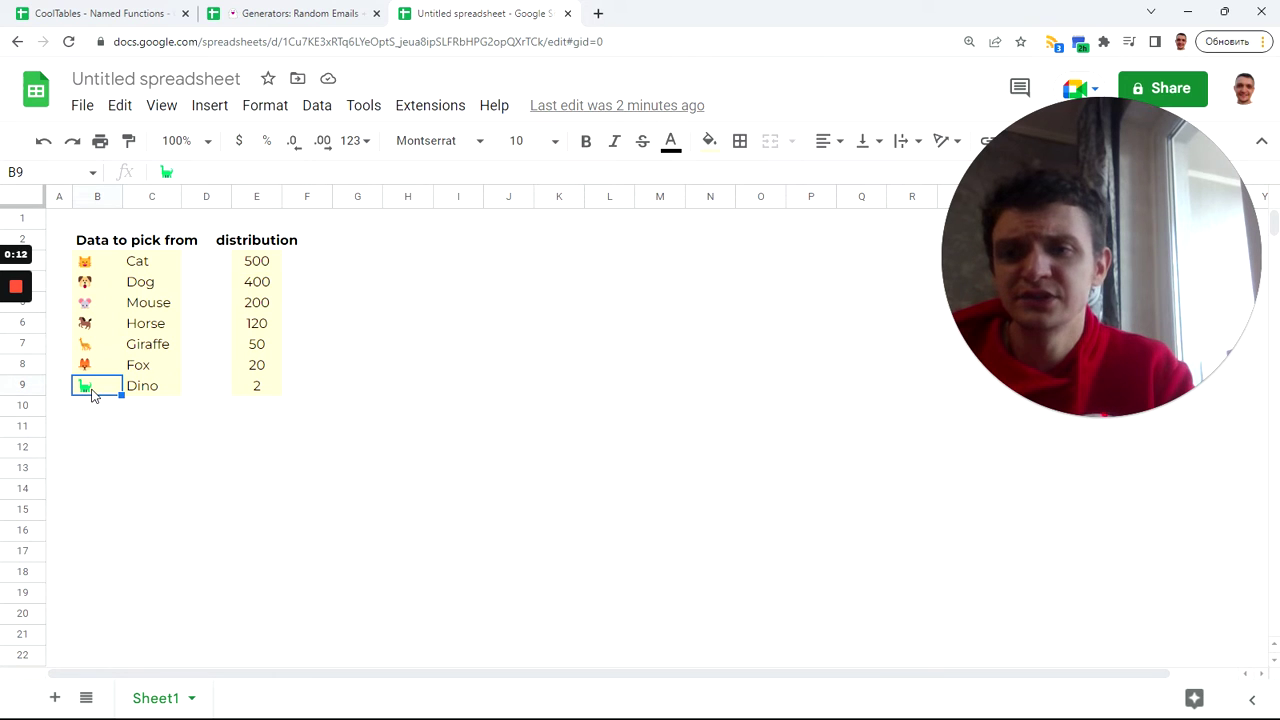
click(262, 390)
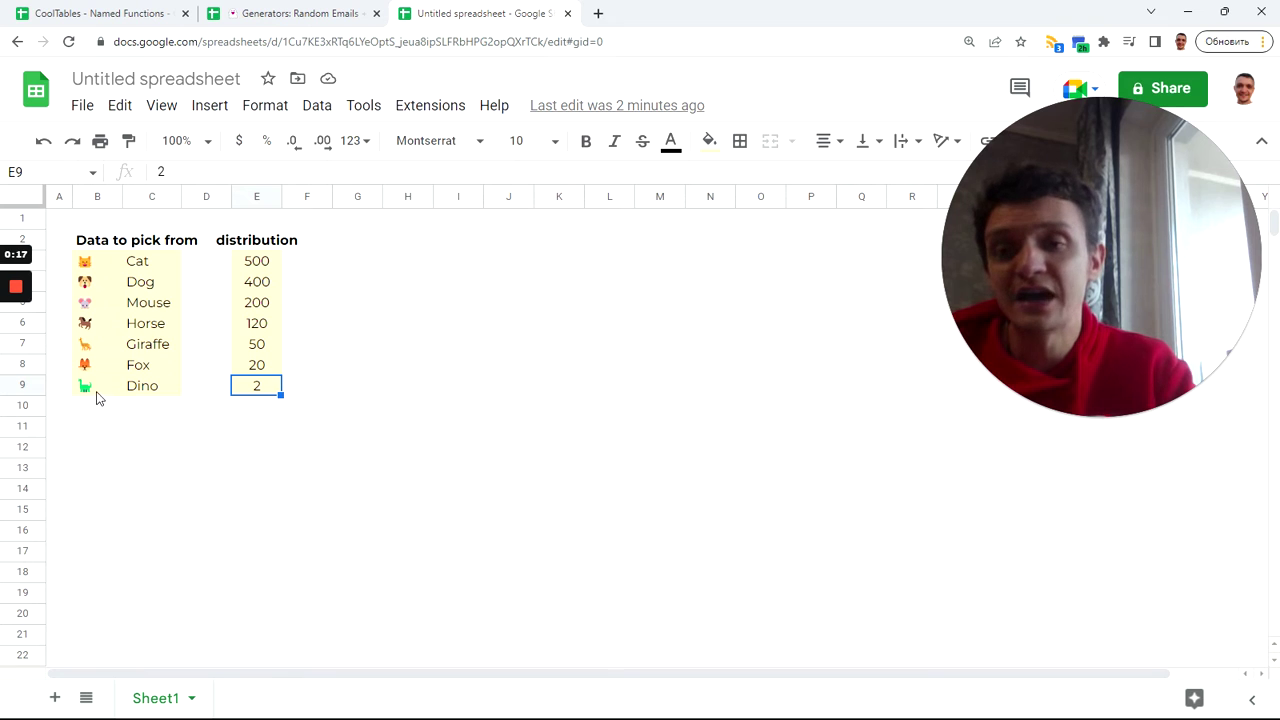
drag(100, 394, 155, 398)
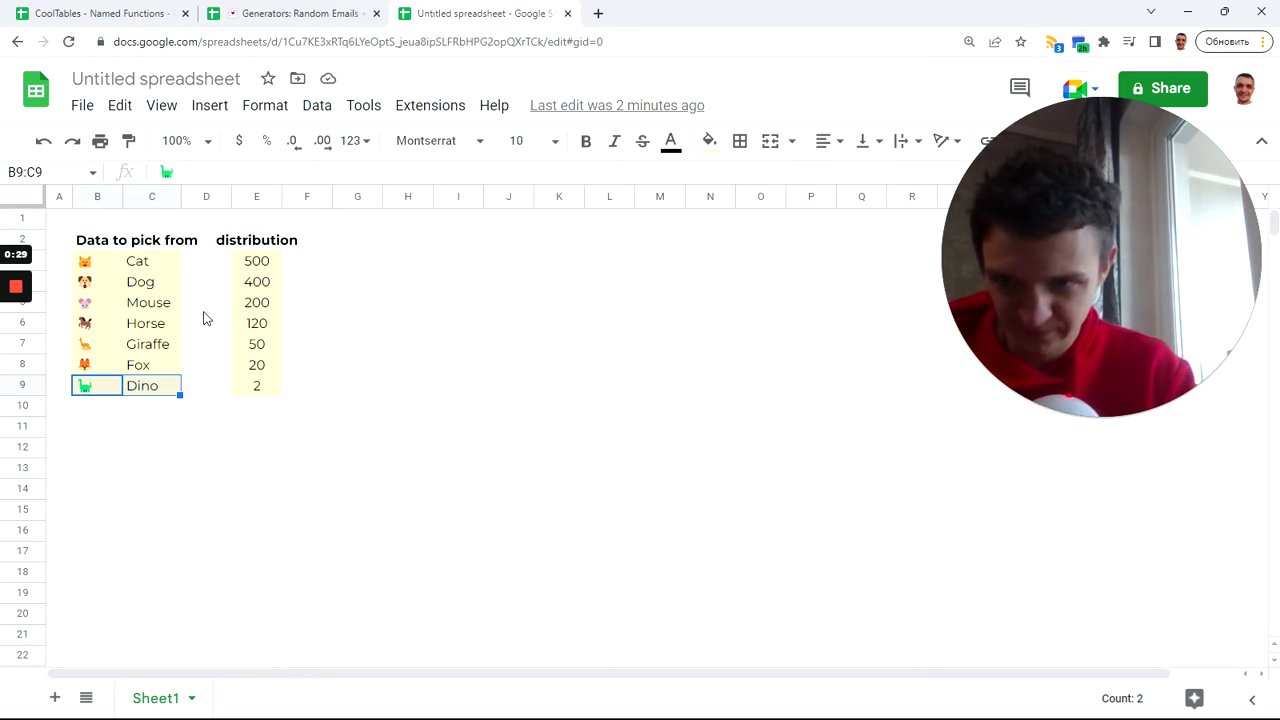
drag(257, 262, 268, 390)
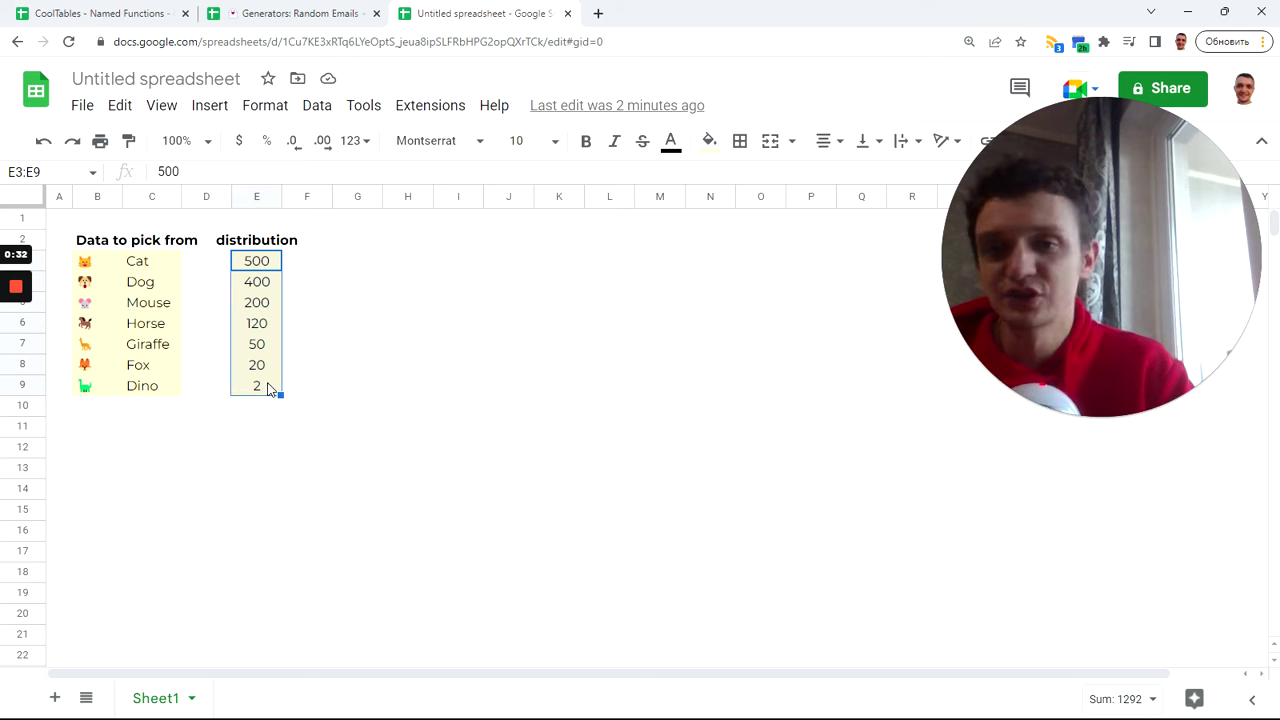
click(256, 284)
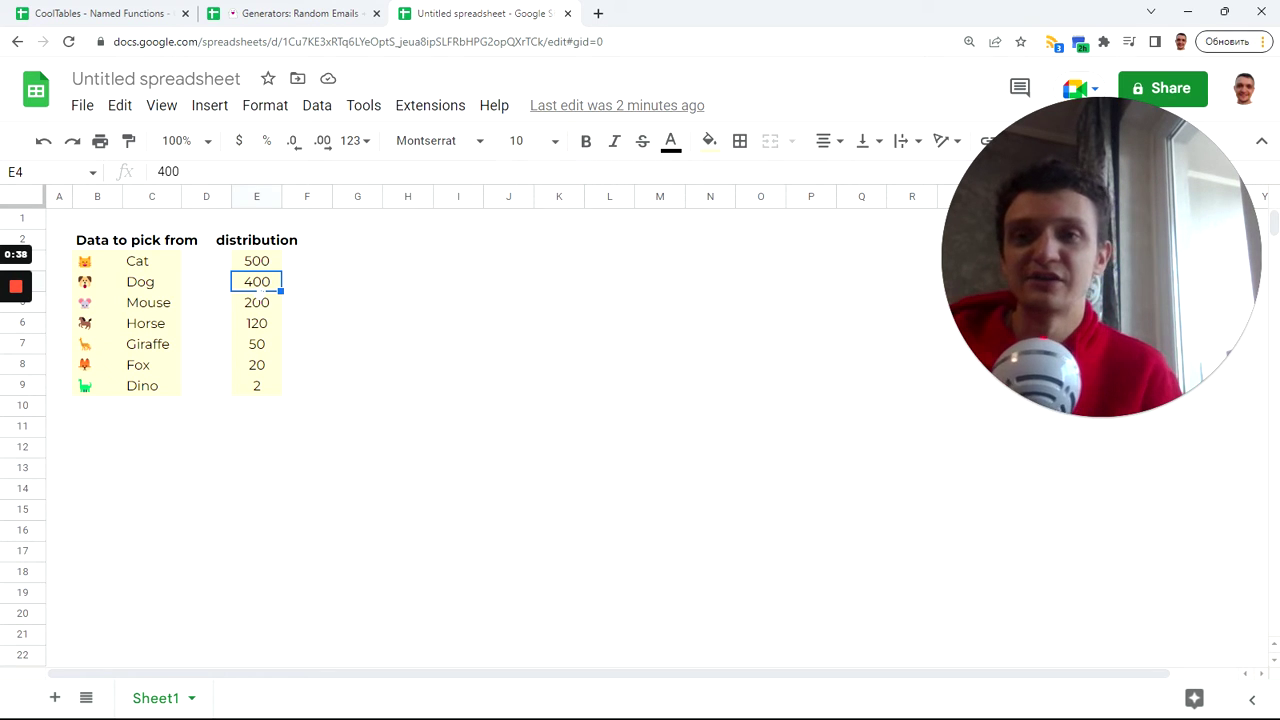
click(287, 14)
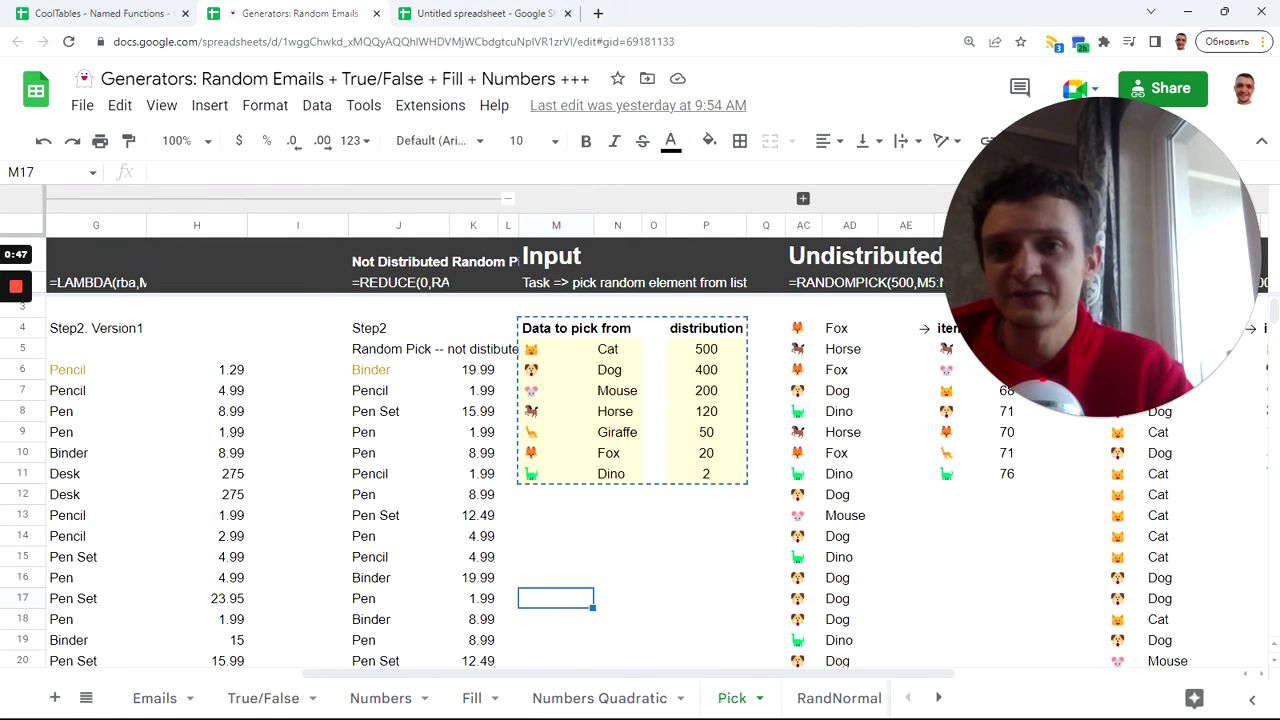
click(461, 17)
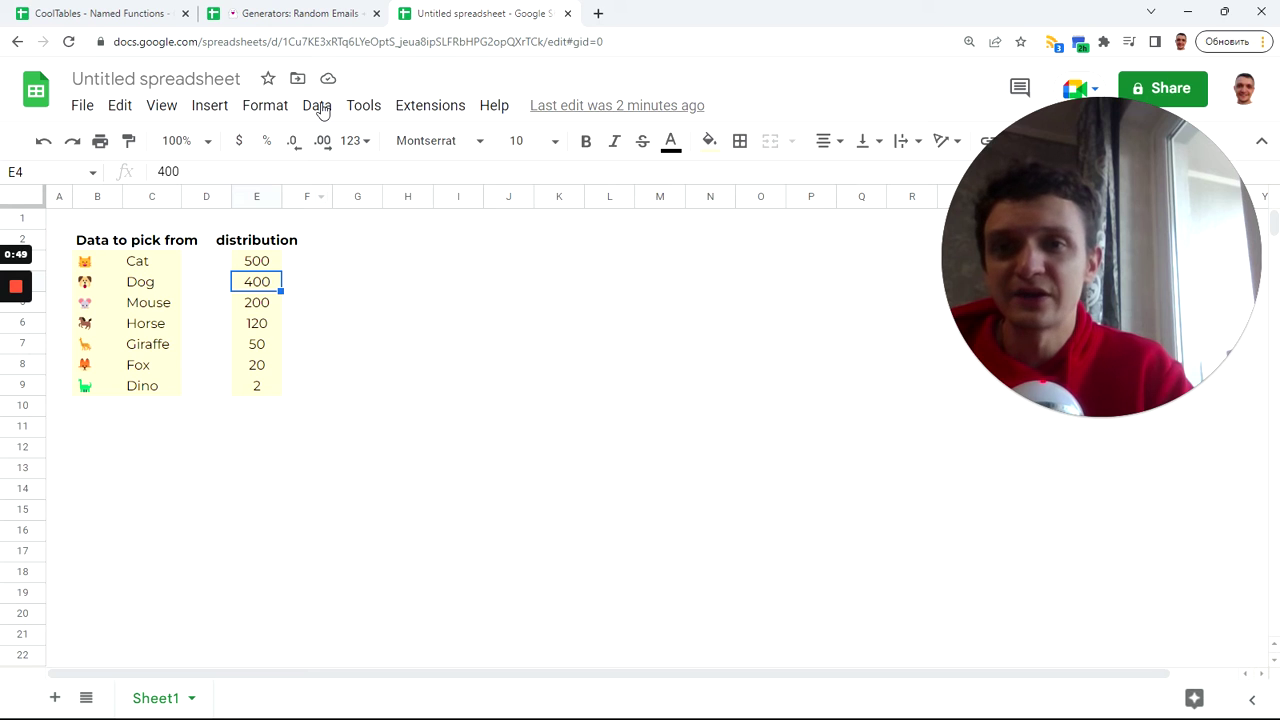
Start importing named functions from the spreadsheet "Generators: Random Emails + True/False + Fill + Numbers +++", found by searching for "Generato".
click(318, 107)
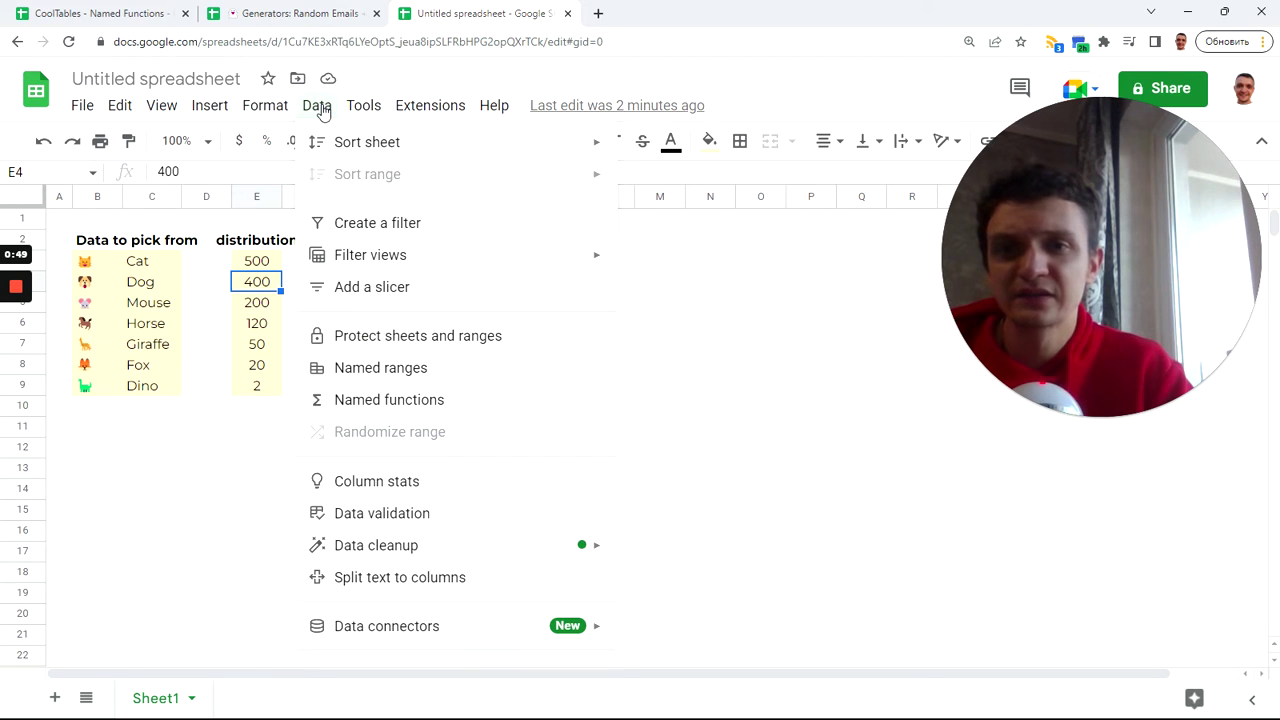
click(414, 405)
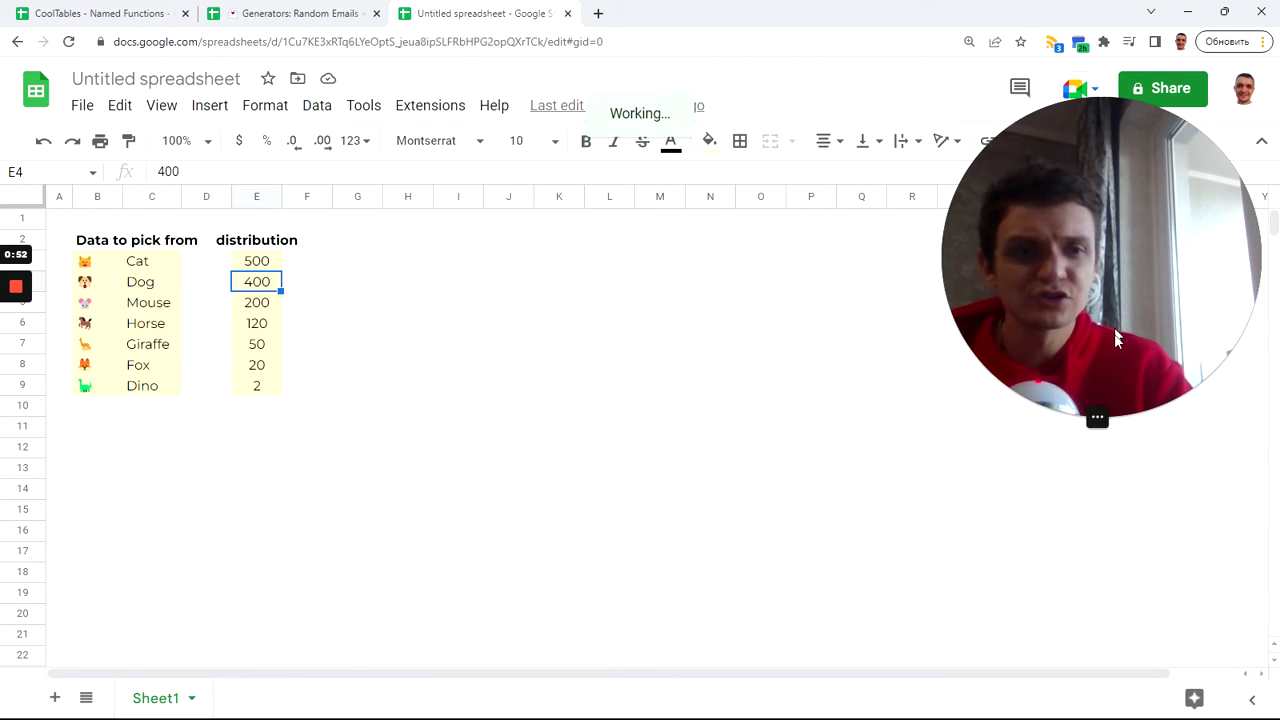
click(1068, 417)
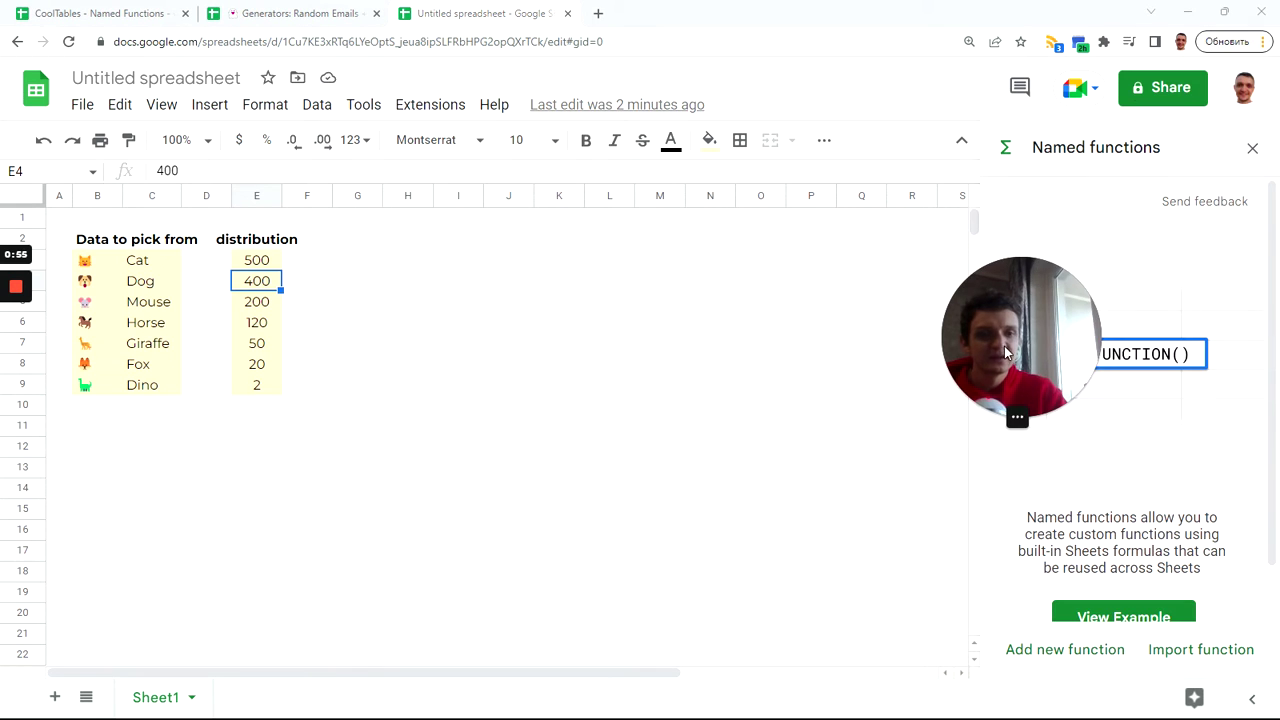
drag(1004, 346, 850, 521)
click(1216, 617)
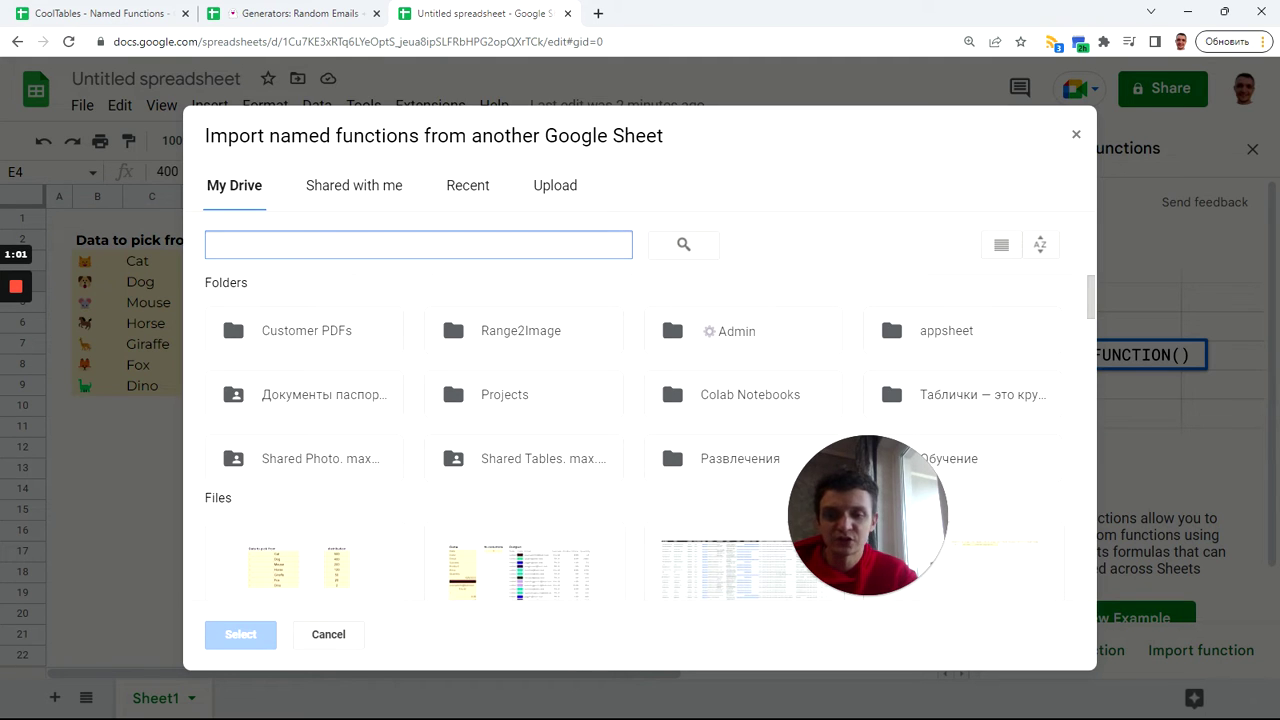
text(Gene)
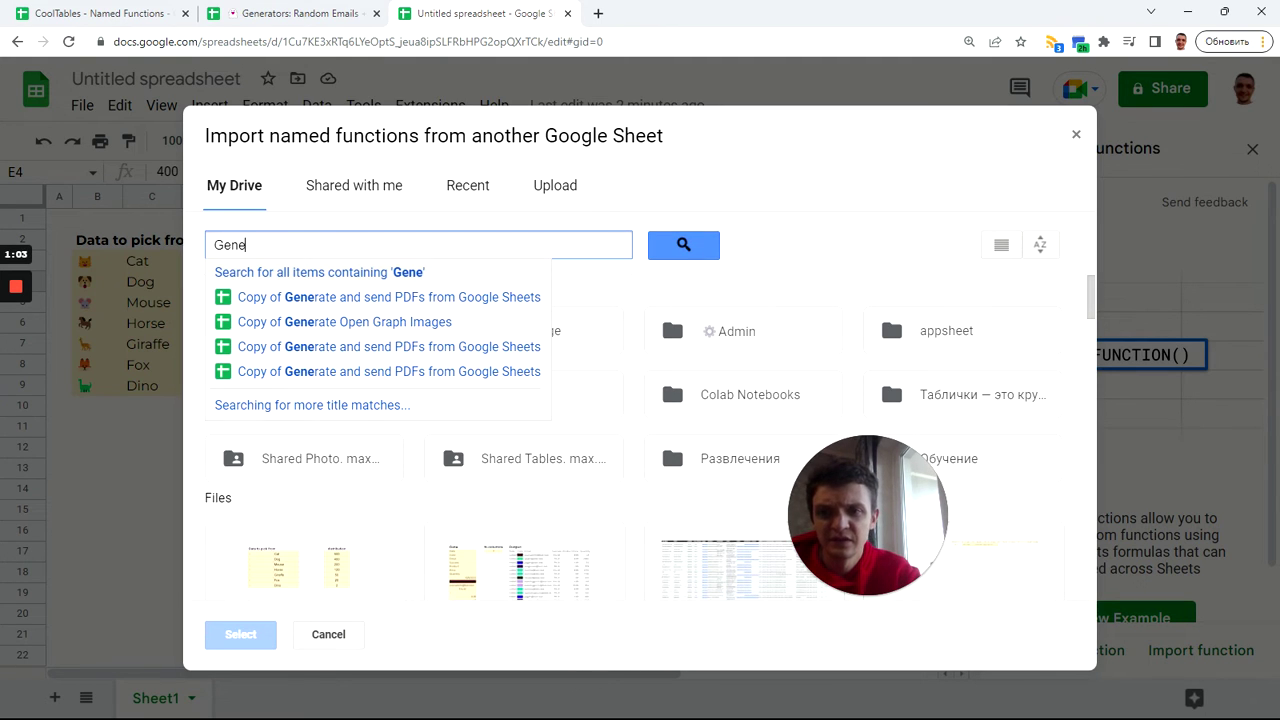
text(rato)
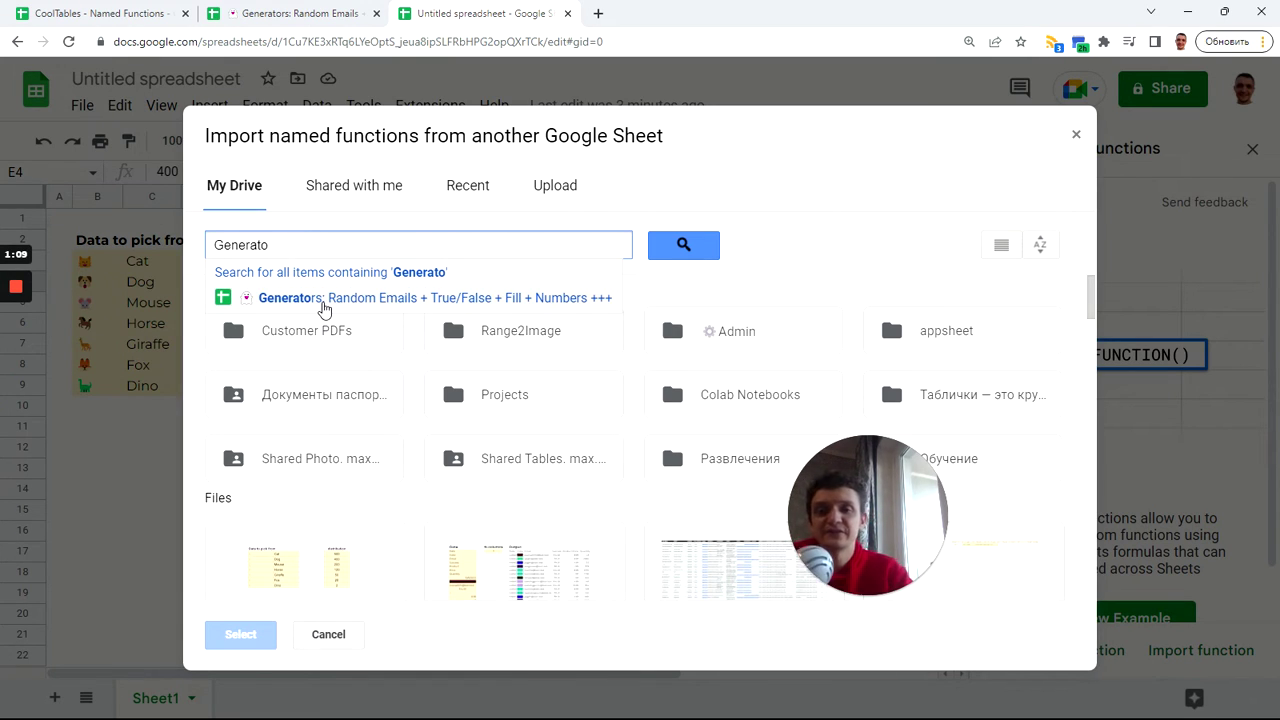
click(323, 298)
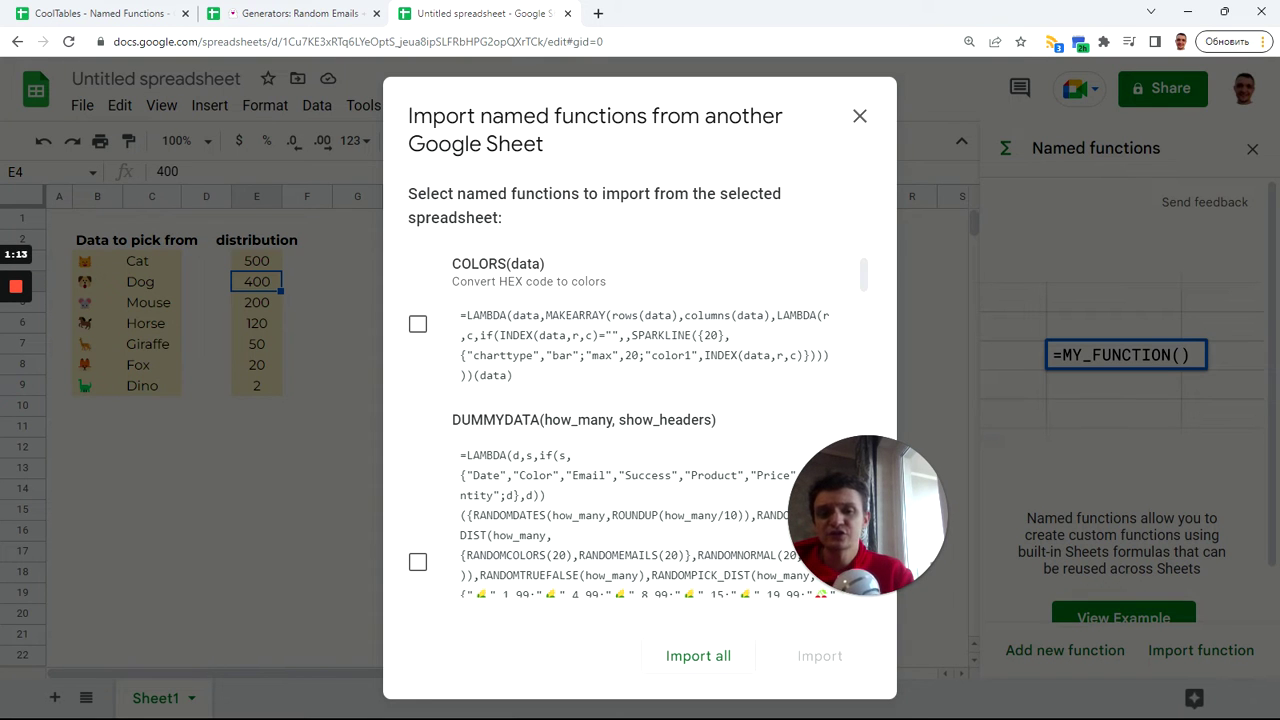
Review the functions offered for import and import all of them into the spreadsheet.
scroll(500, 380, down, 20)
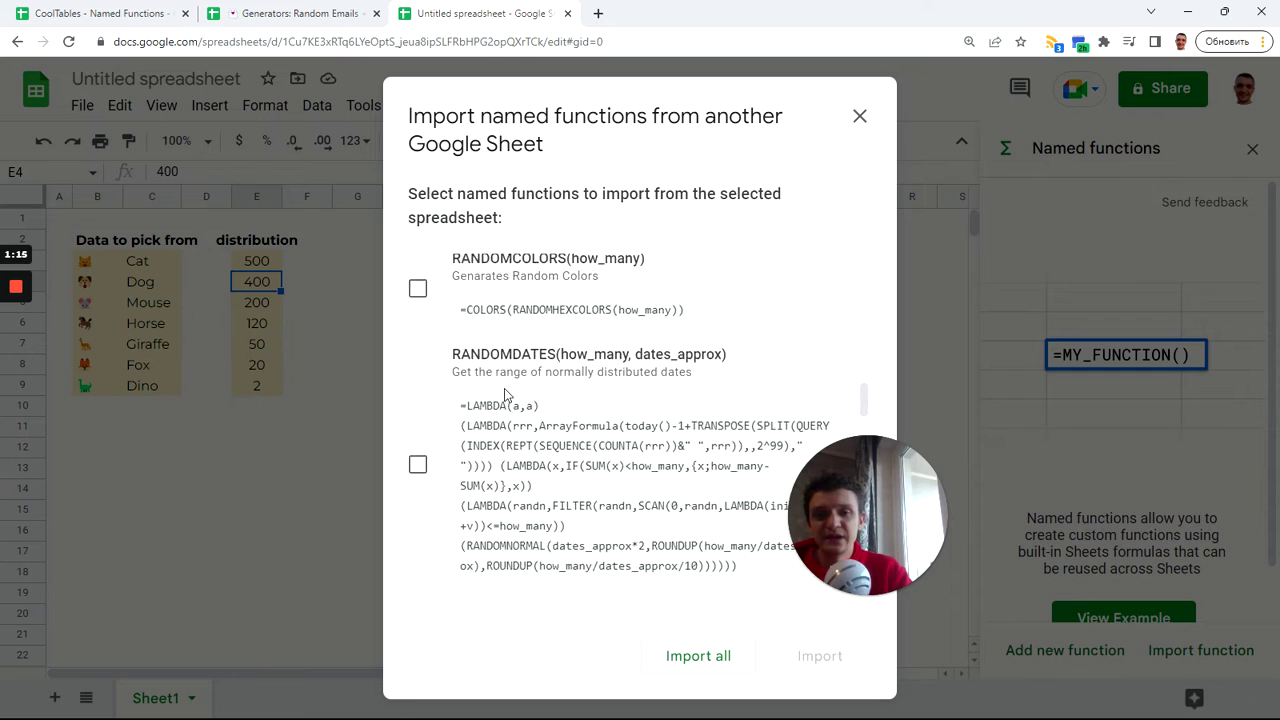
scroll(620, 425, down, 5)
scroll(620, 425, up, 8)
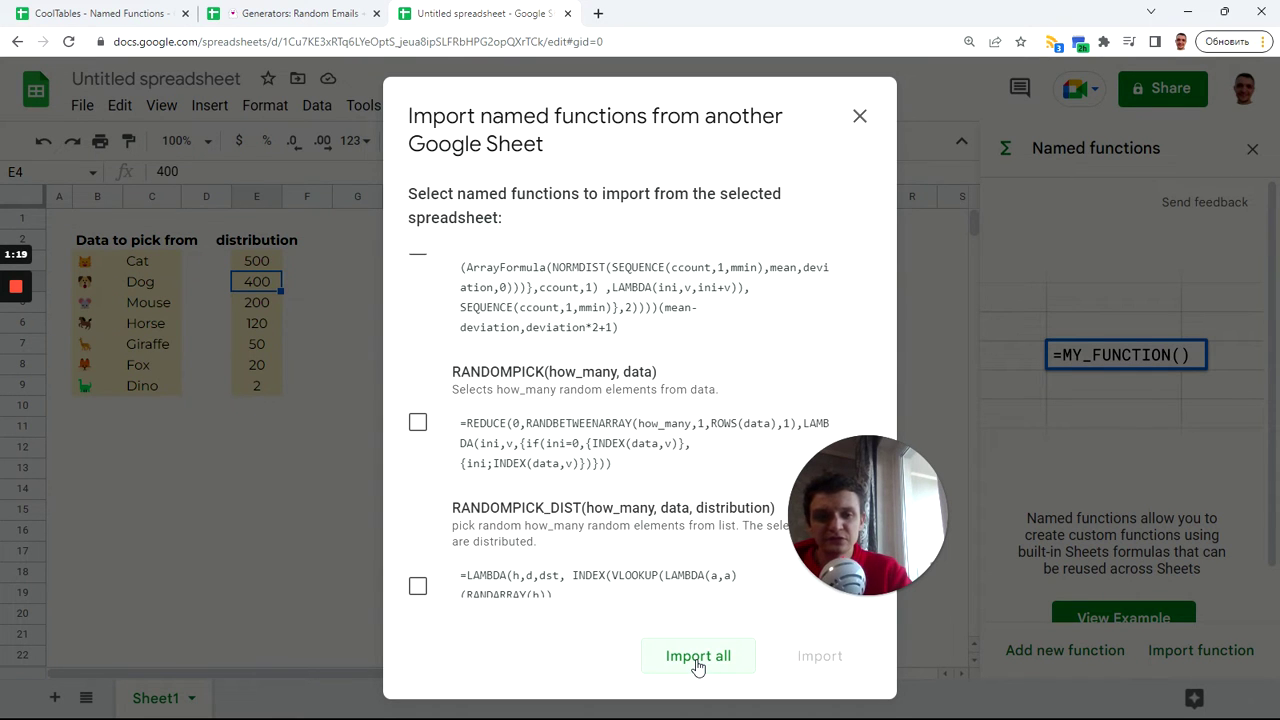
click(700, 660)
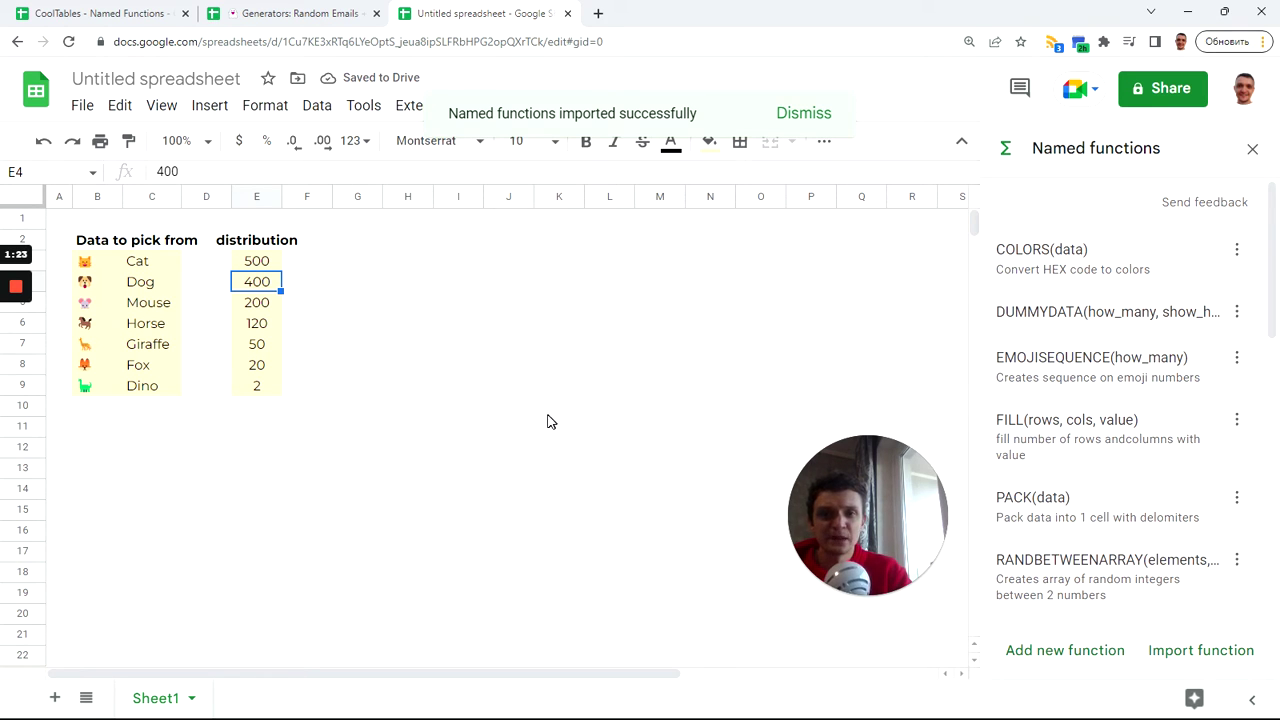
Begin a RANDOMPICK_DIST formula in cell H3 with 2000 as the number of elements to pick.
click(396, 264)
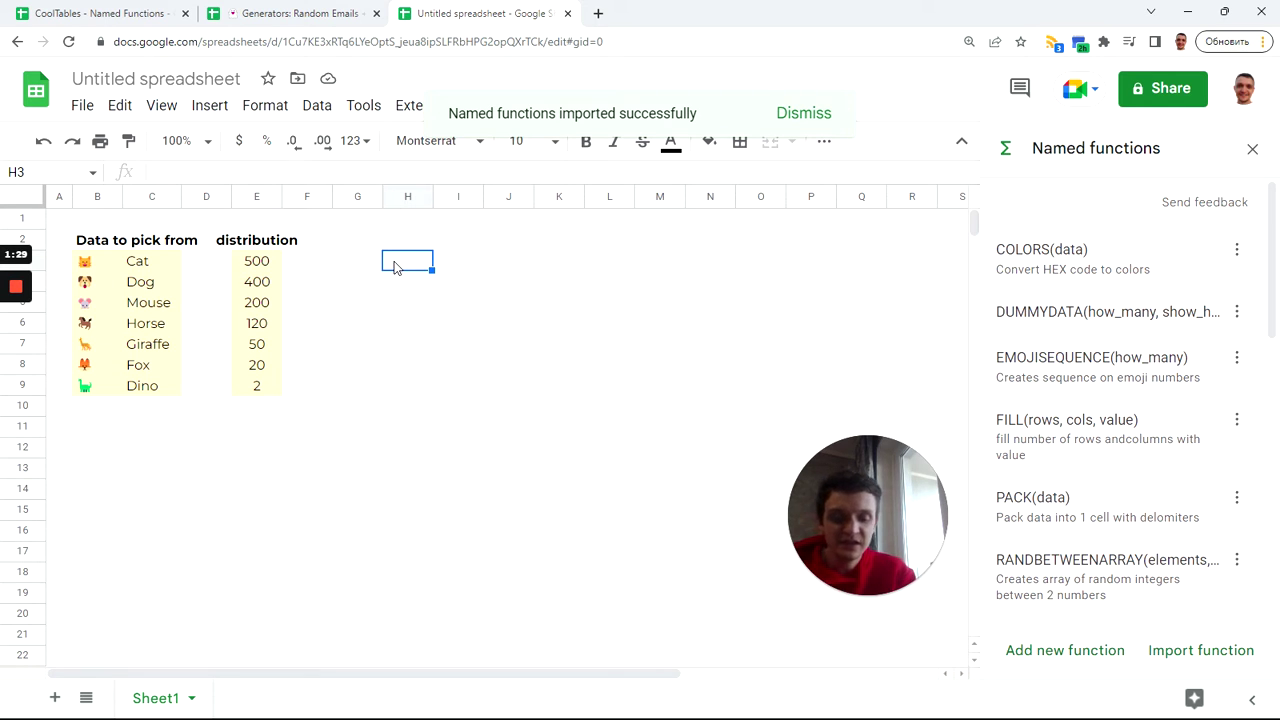
text(=)
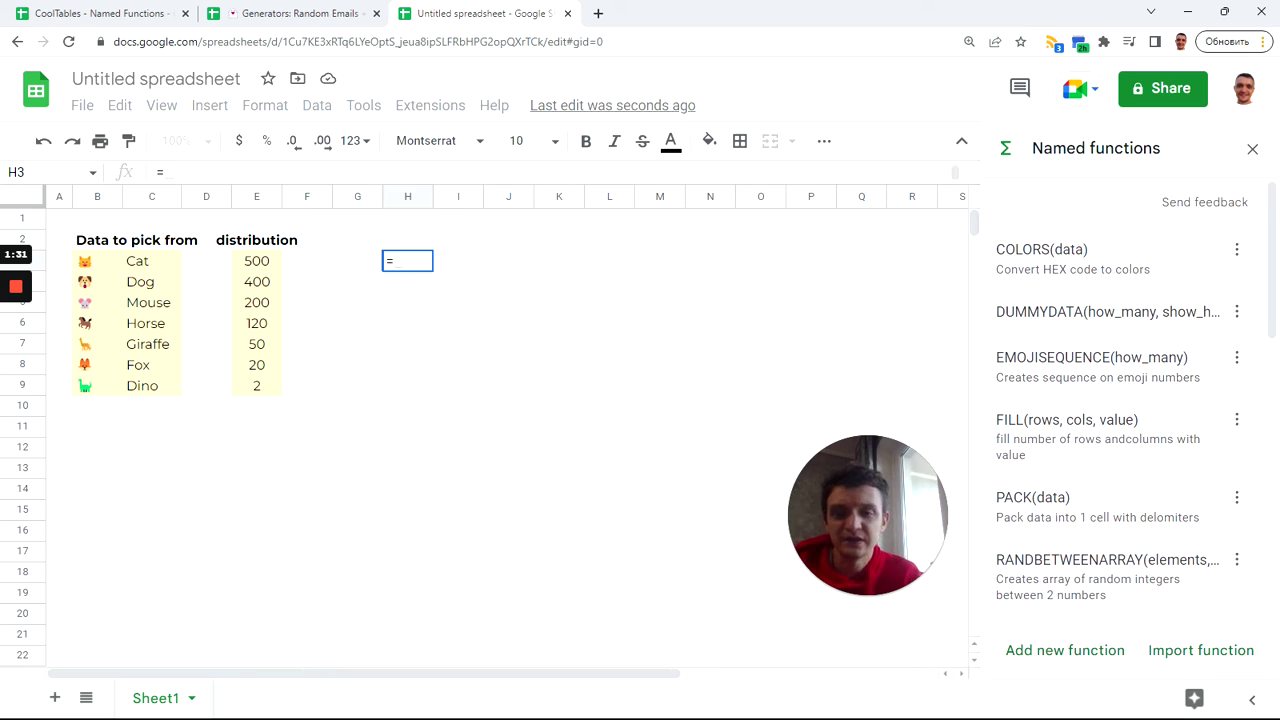
text(ran)
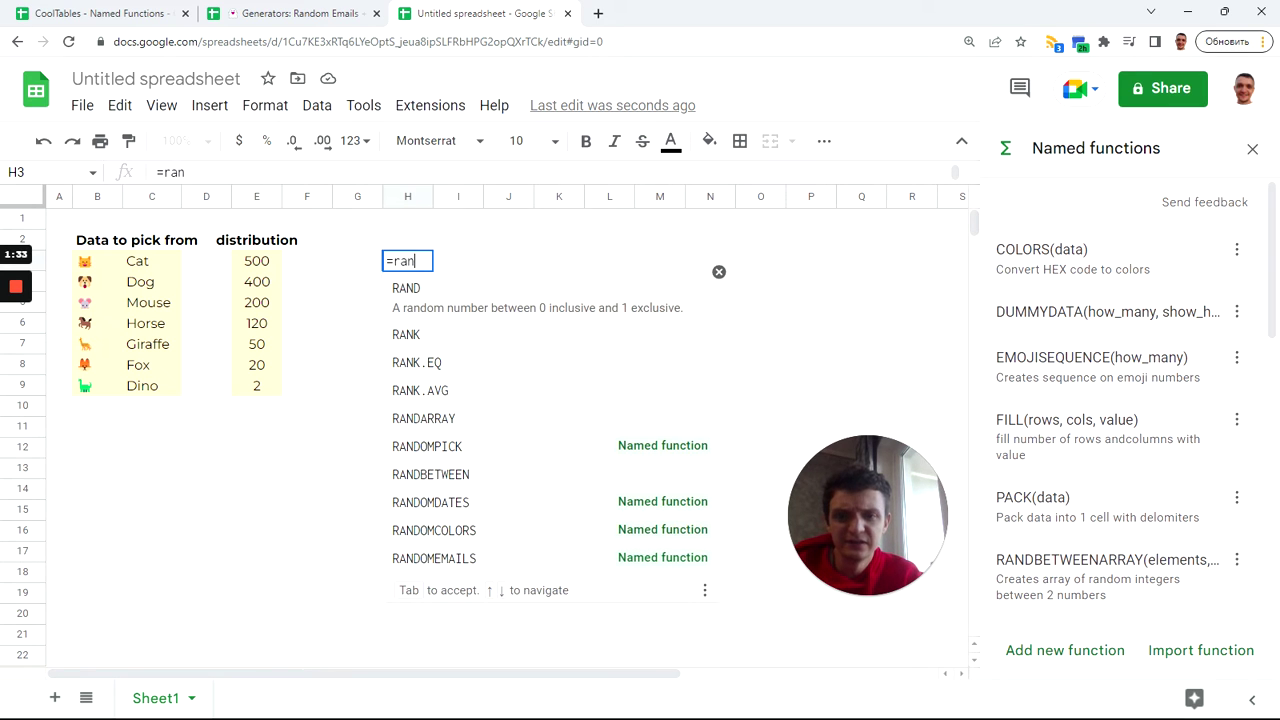
text(dom)
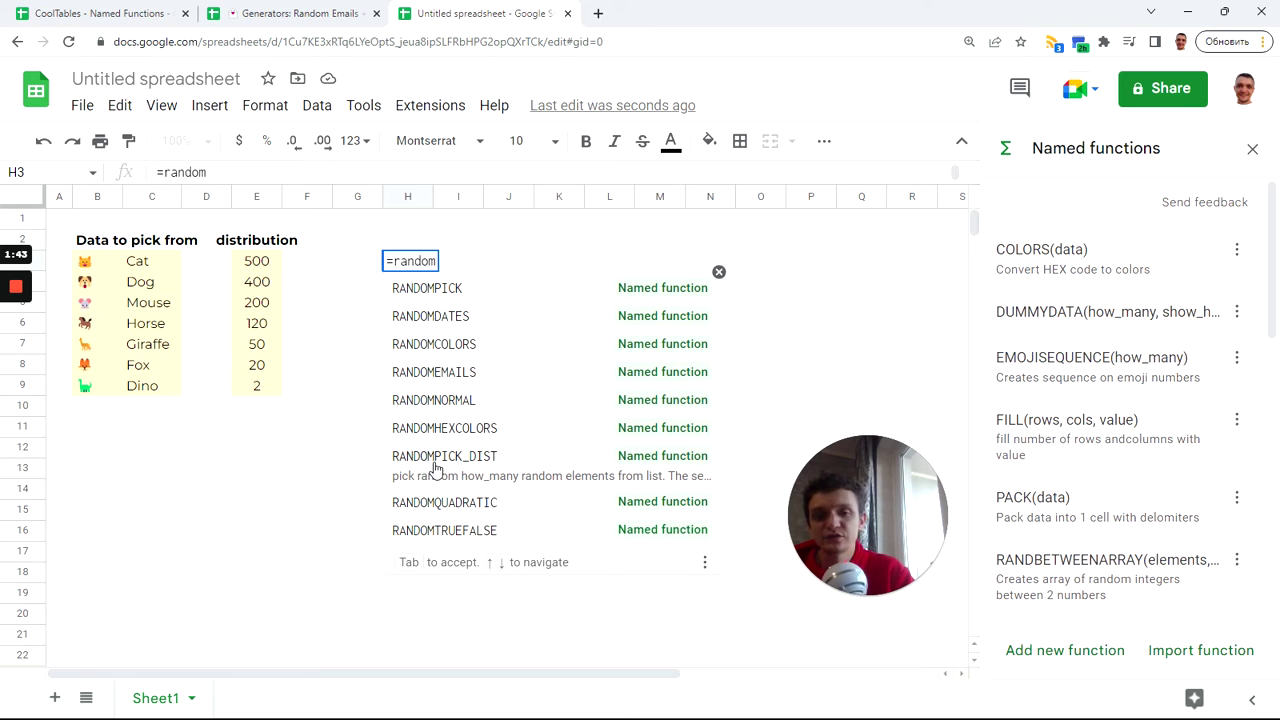
click(468, 462)
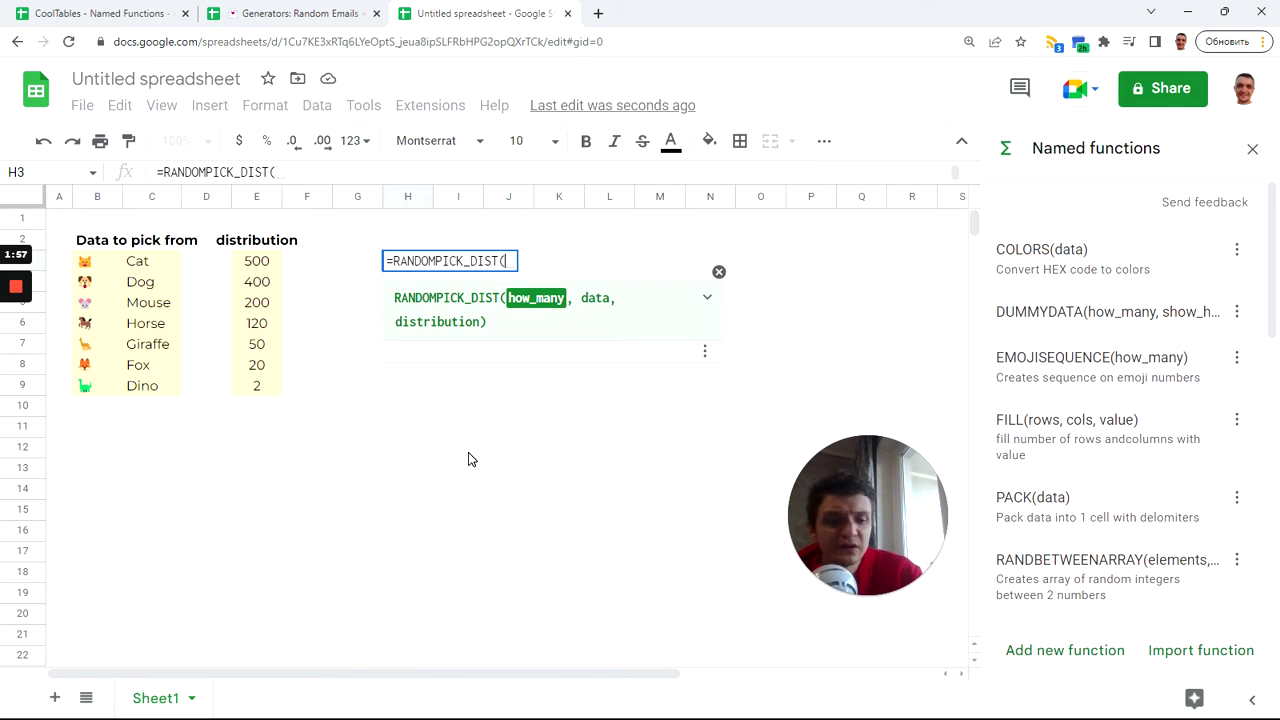
text(2000)
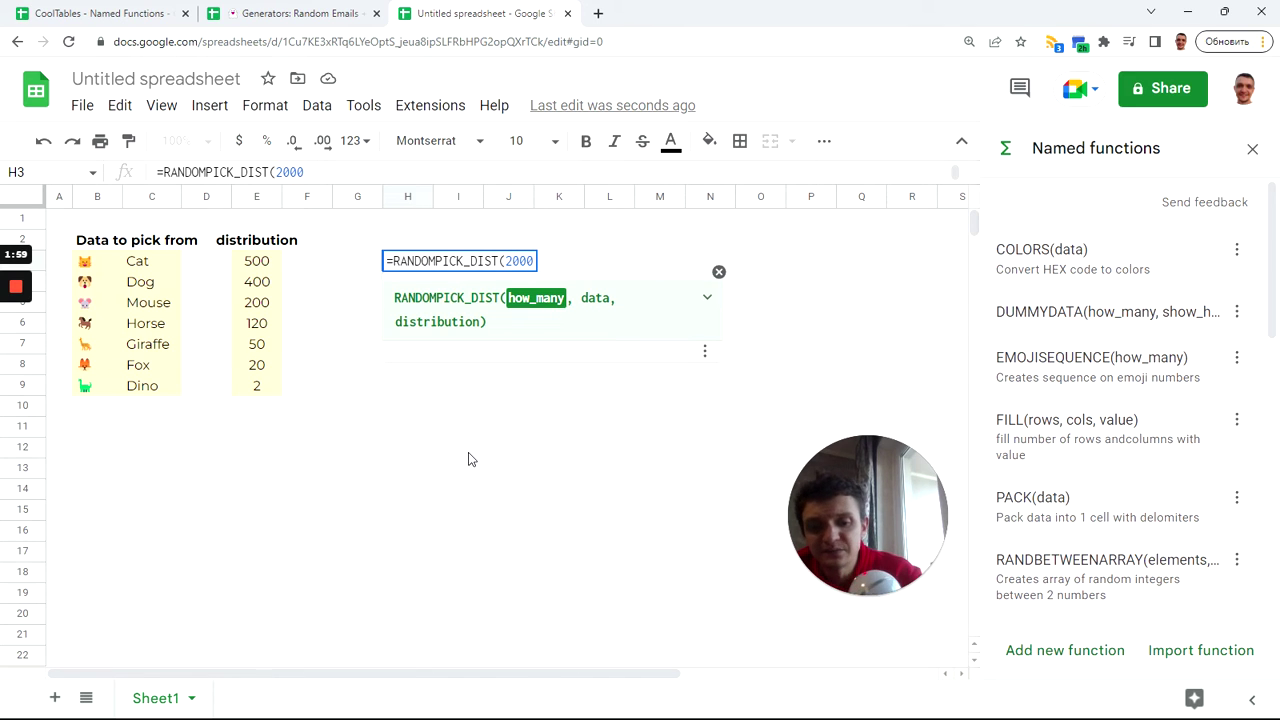
text(,)
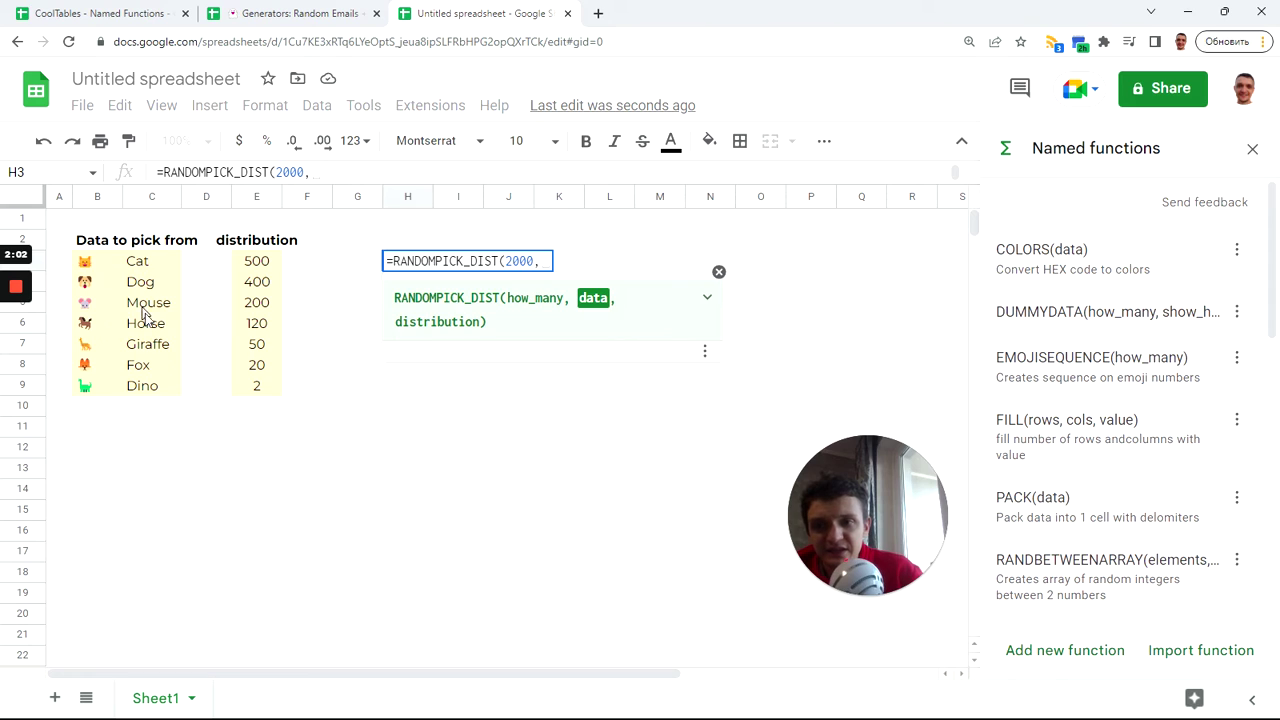
Complete the RANDOMPICK_DIST formula with B3:C9 as the data and E3:E9 as the distribution, and enter it.
drag(85, 261, 161, 388)
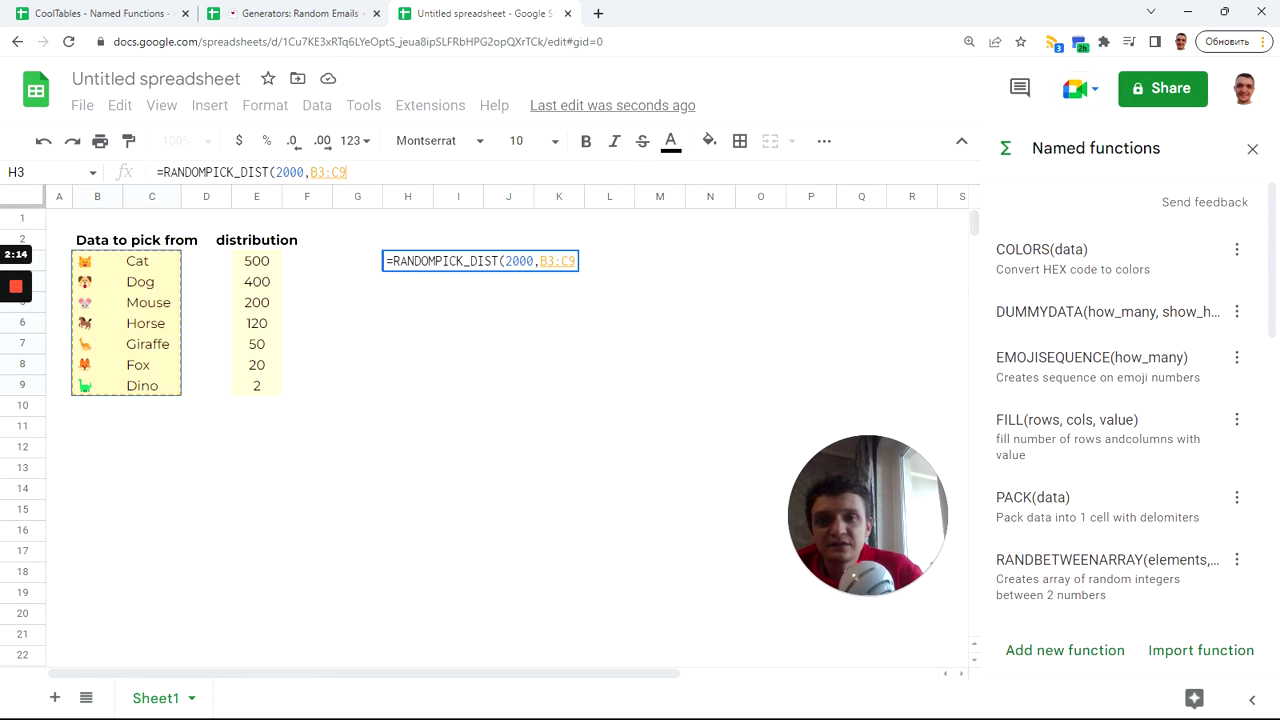
text(,)
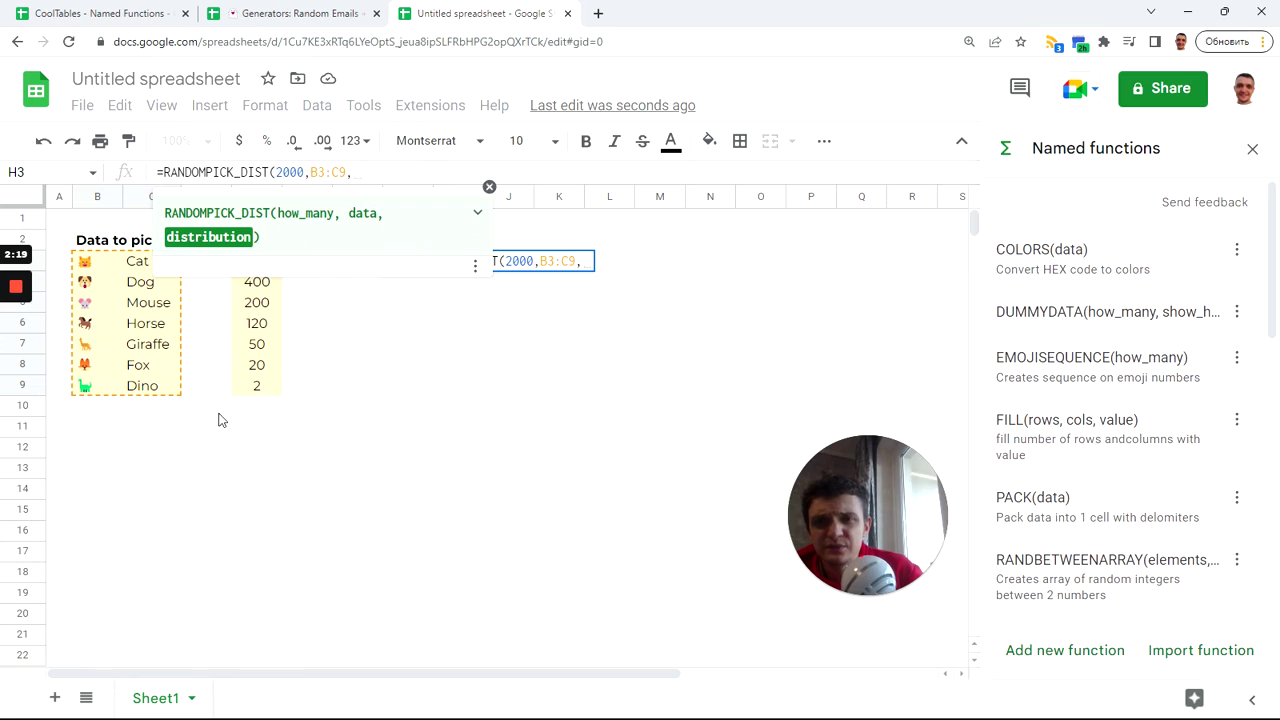
drag(256, 386, 259, 264)
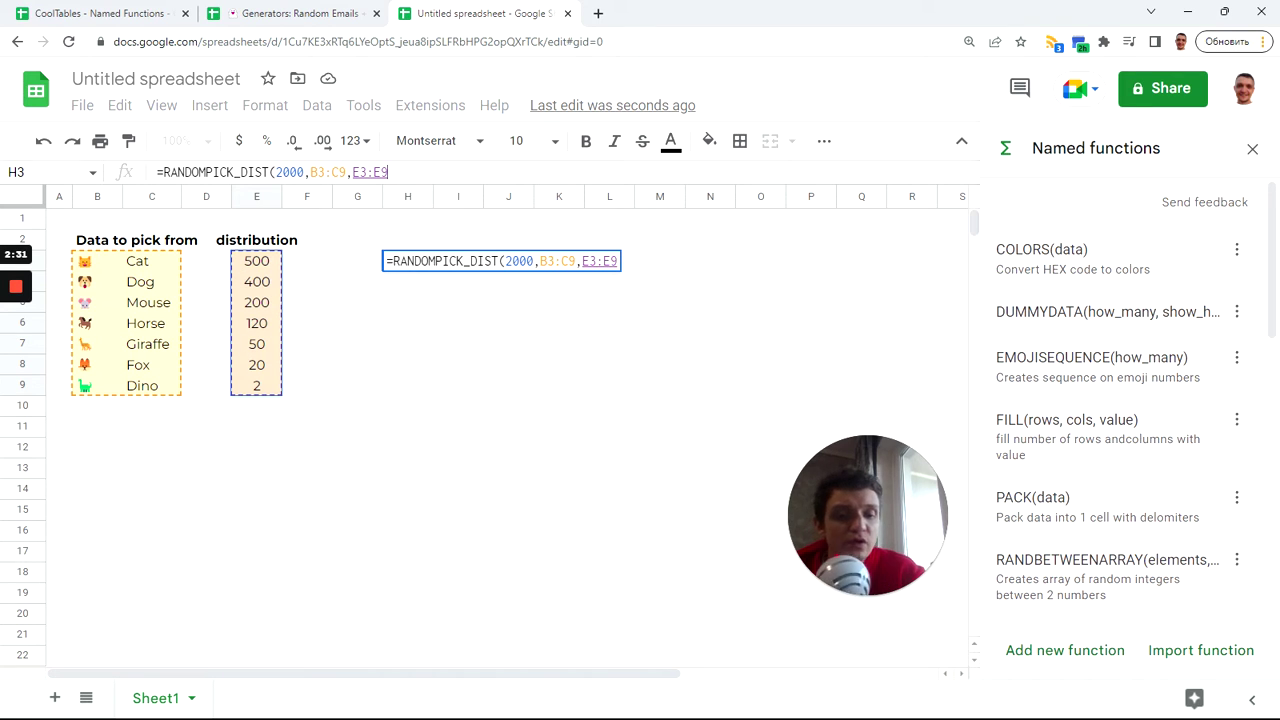
text())
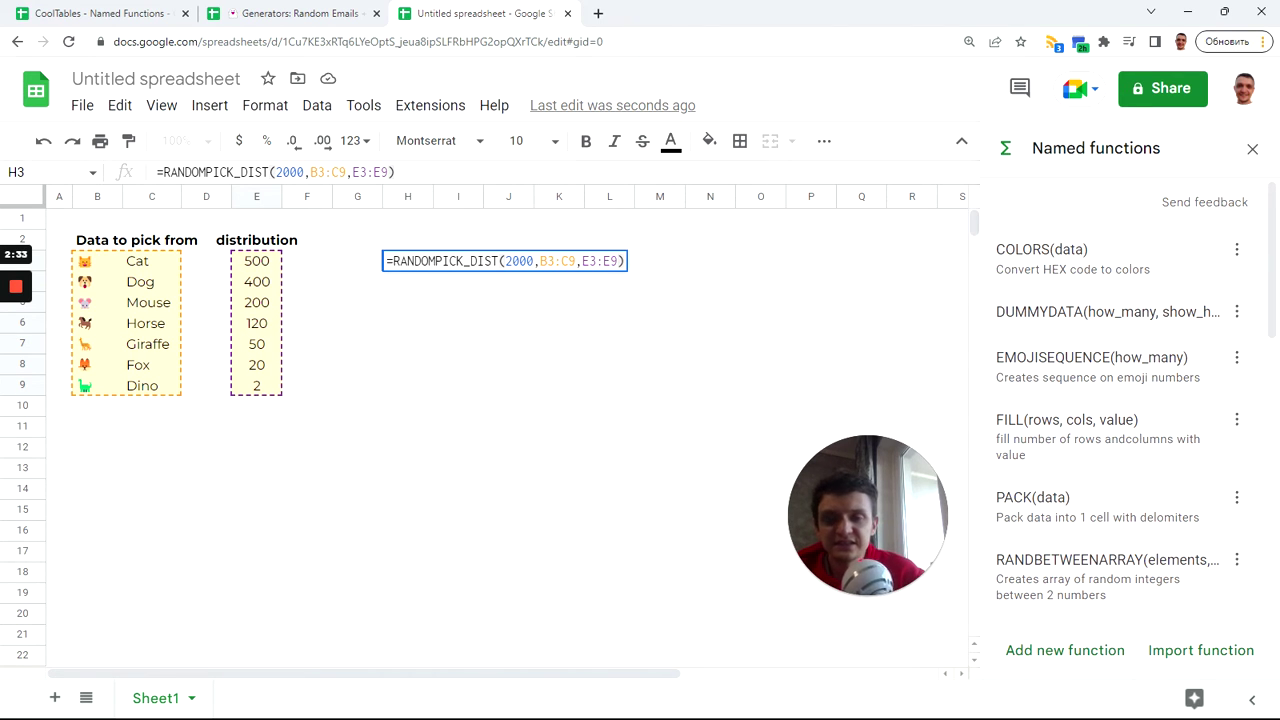
key(Return)
key(Up)
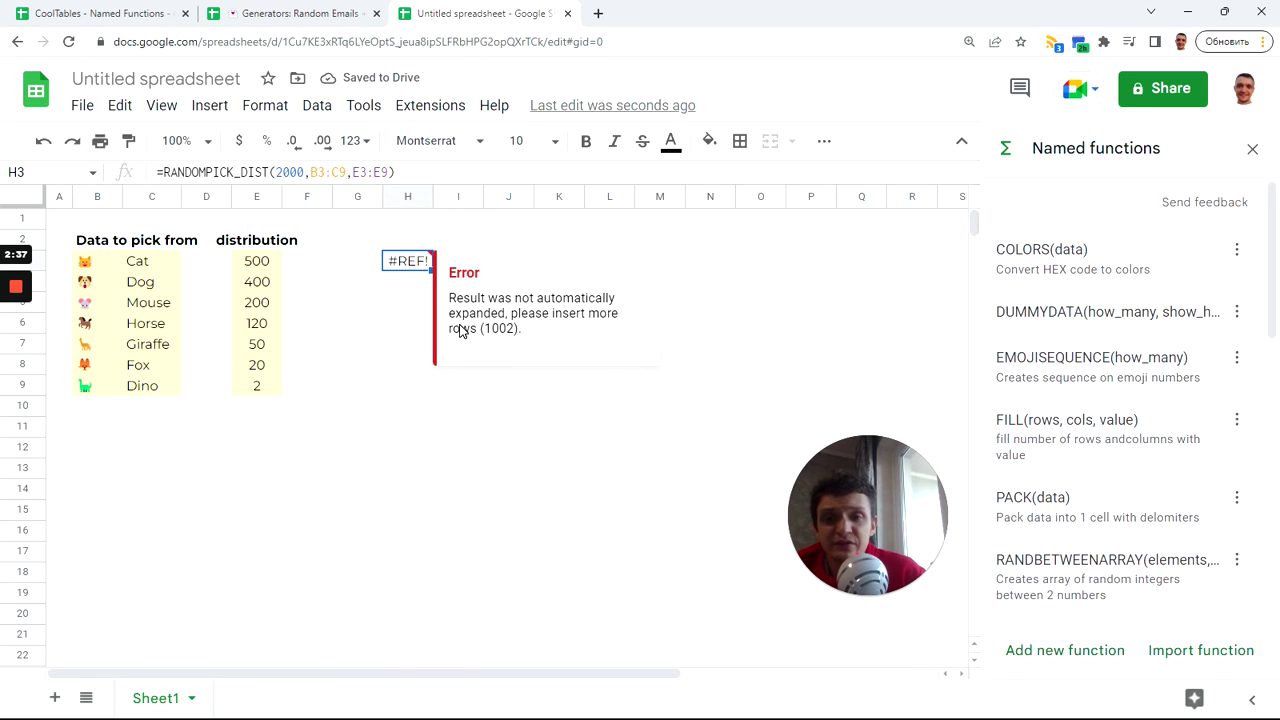
Set the distribution value for Cat in cell E3 to 5.
click(413, 310)
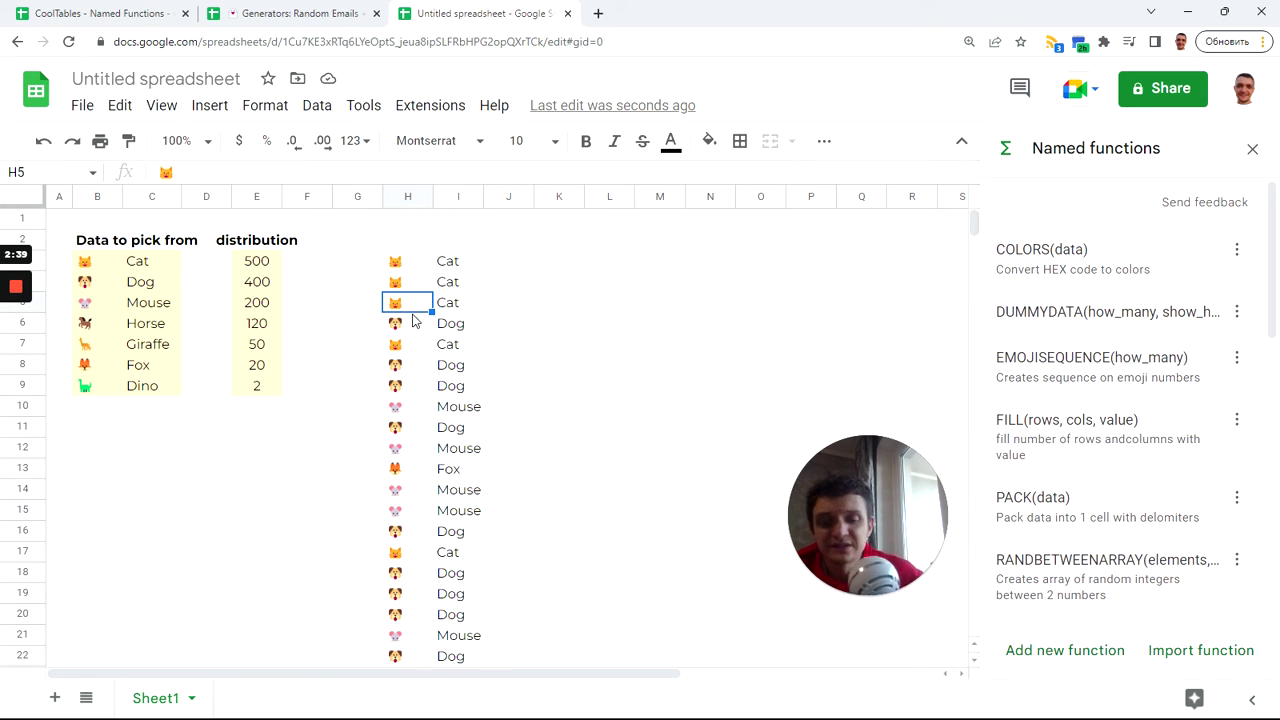
key(ctrl+Down)
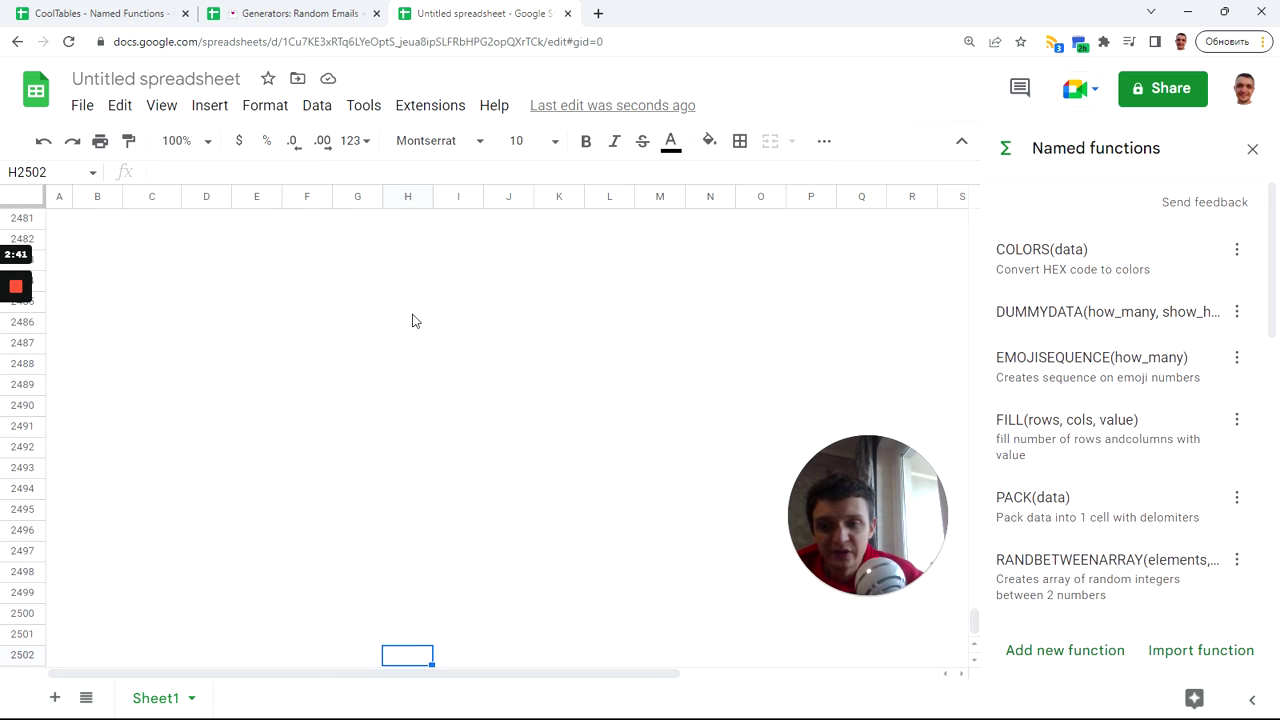
key(ctrl+Up)
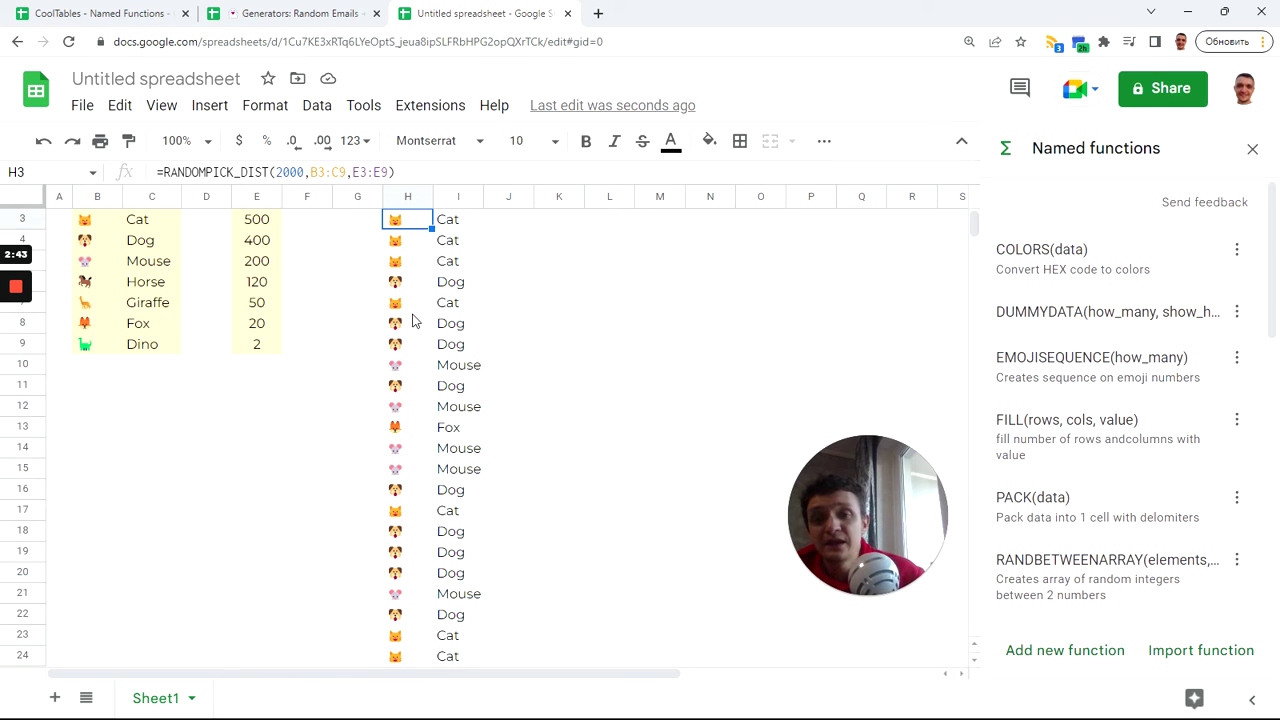
scroll(497, 355, up, 1)
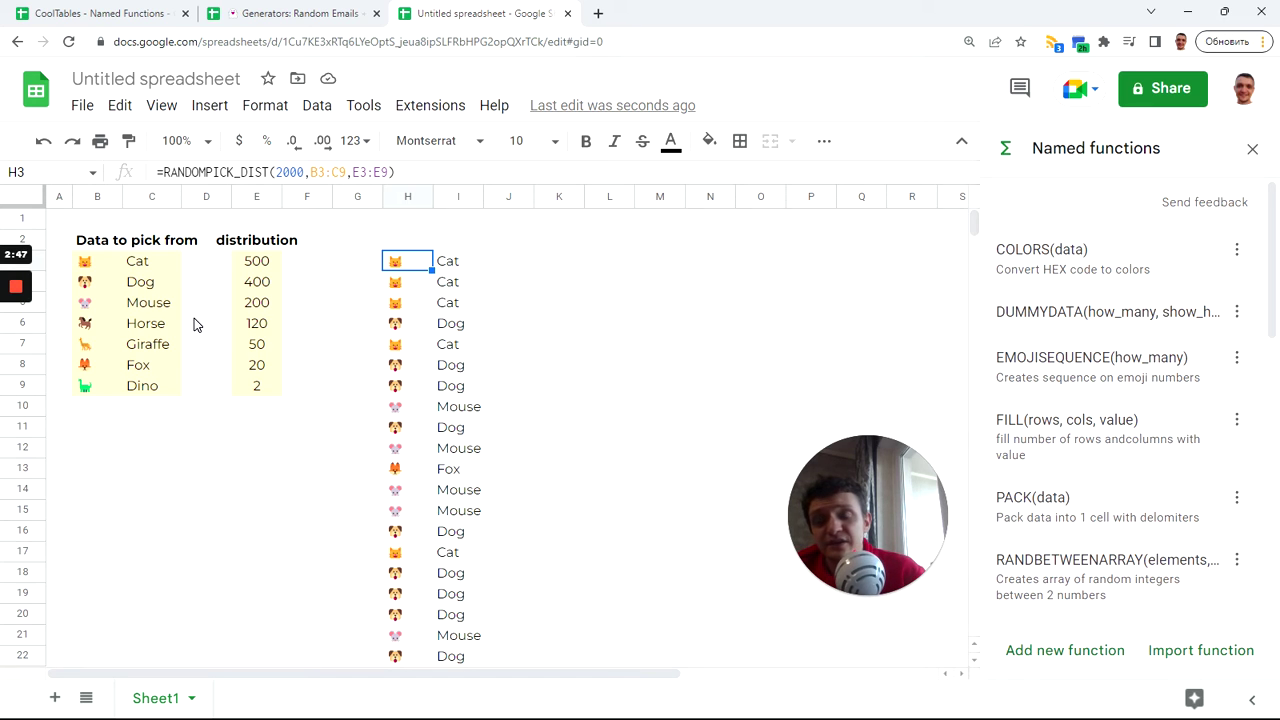
drag(263, 264, 266, 366)
click(263, 263)
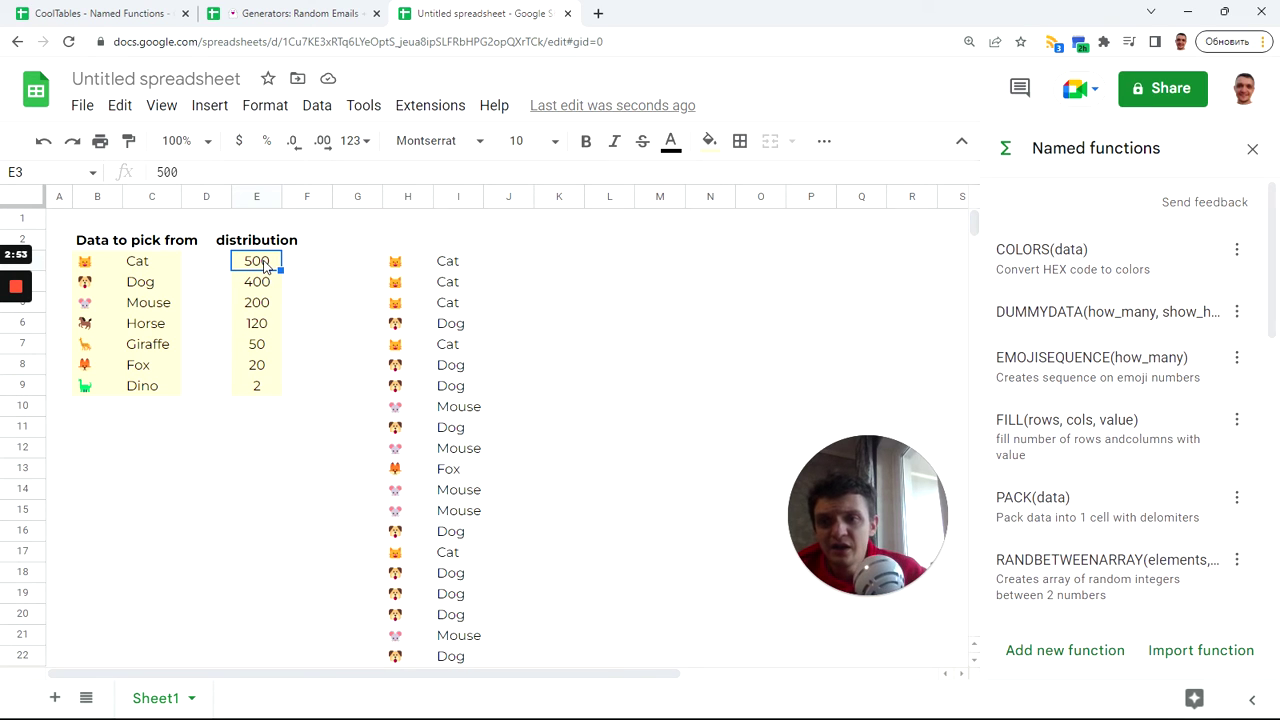
text(5)
key(Return)
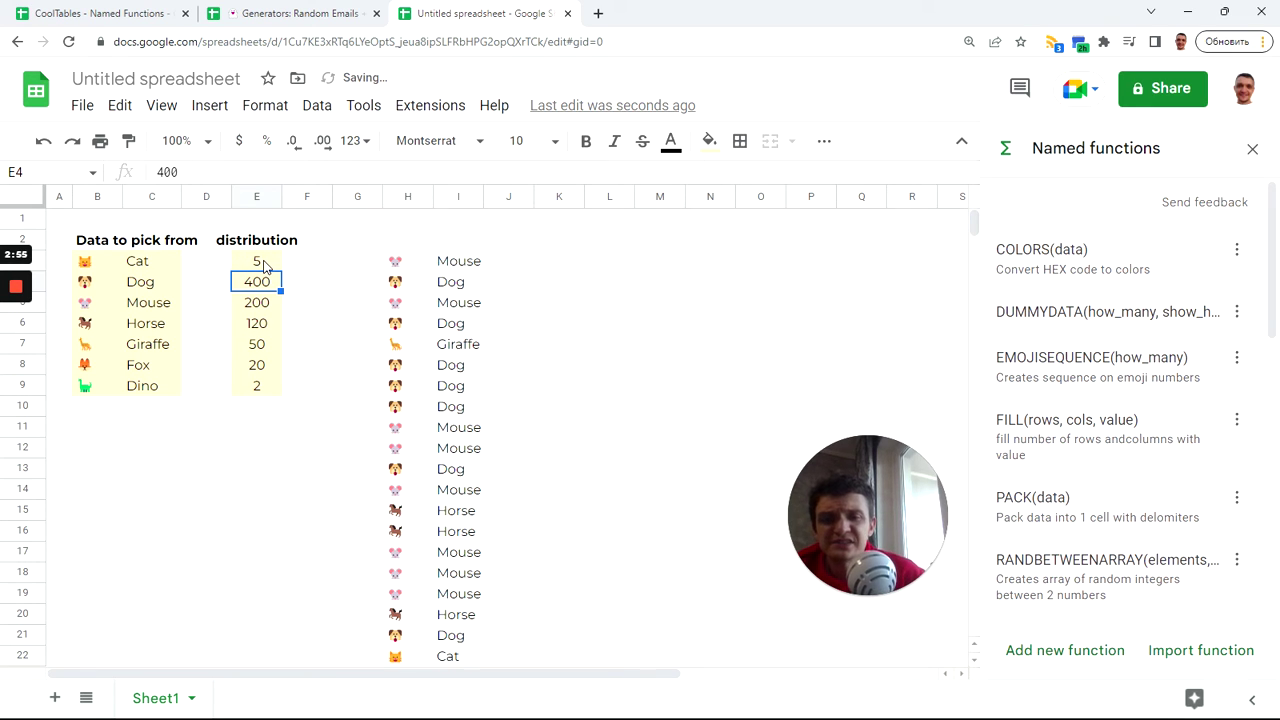
Undo the last change to the Cat distribution value in cell E3.
click(265, 263)
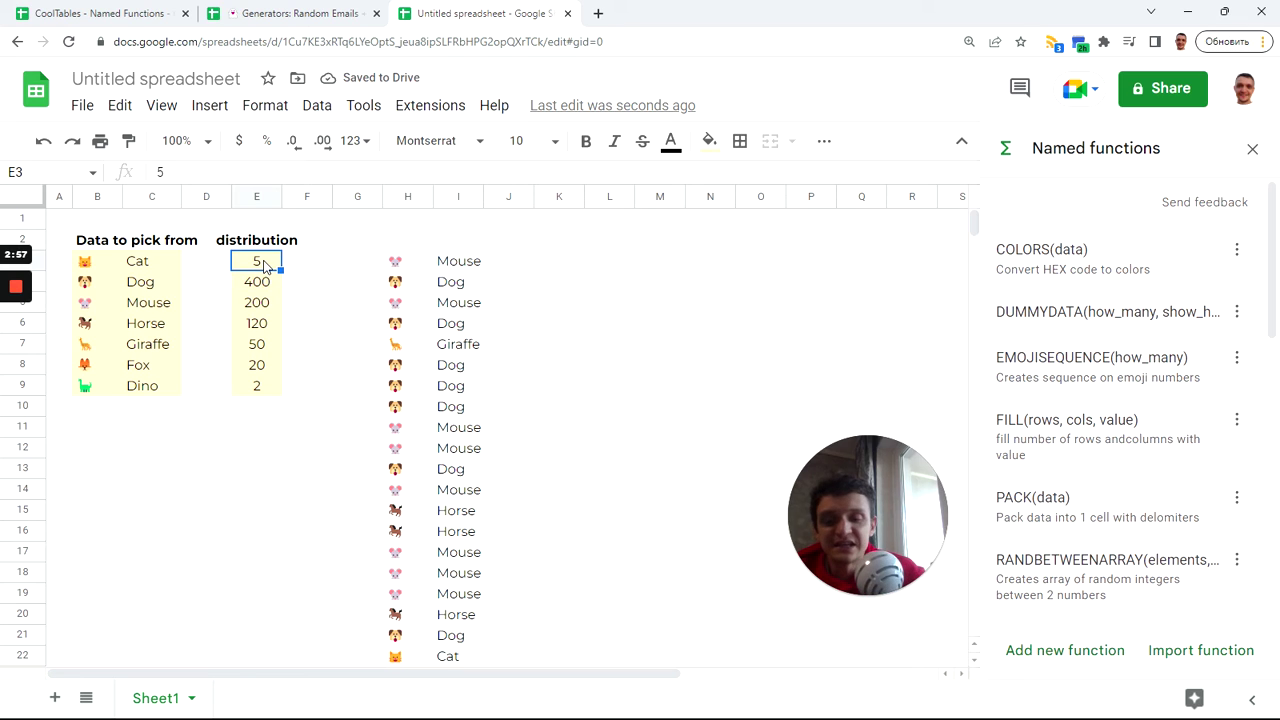
key(ctrl+z)
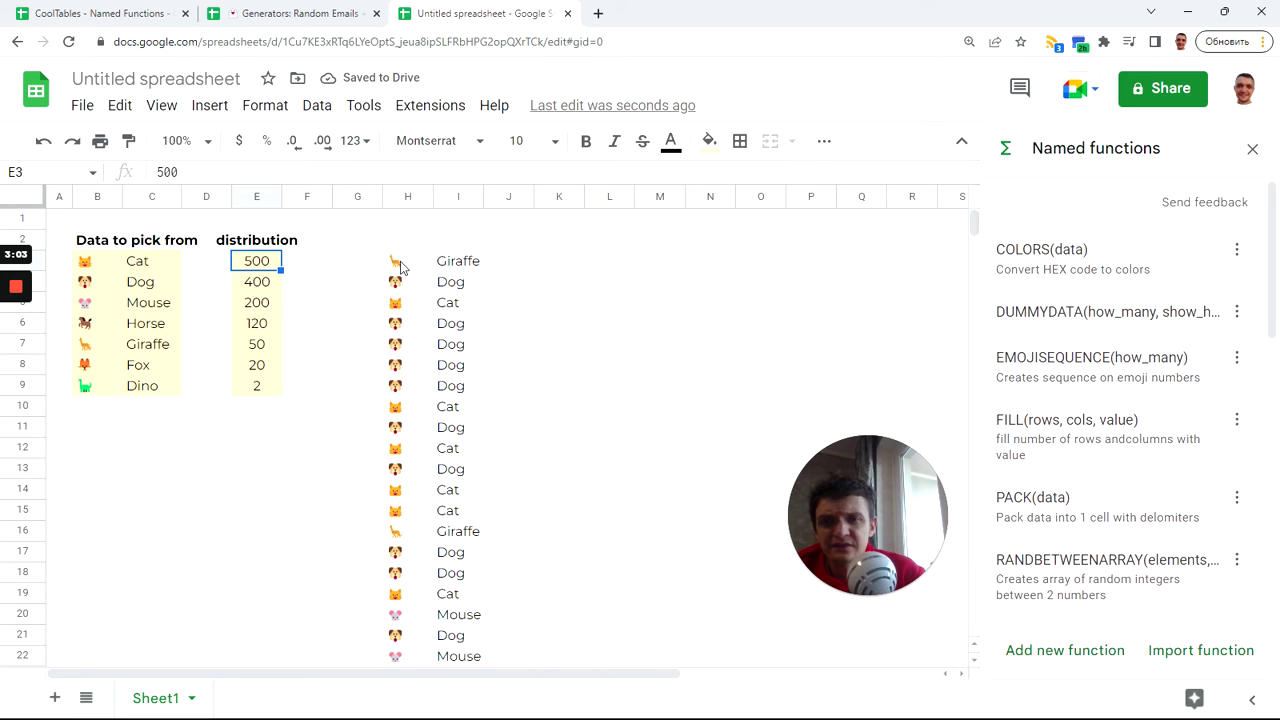
Begin a QUERY formula in cell L3 with the open-ended array {H3:I} as its data.
click(596, 270)
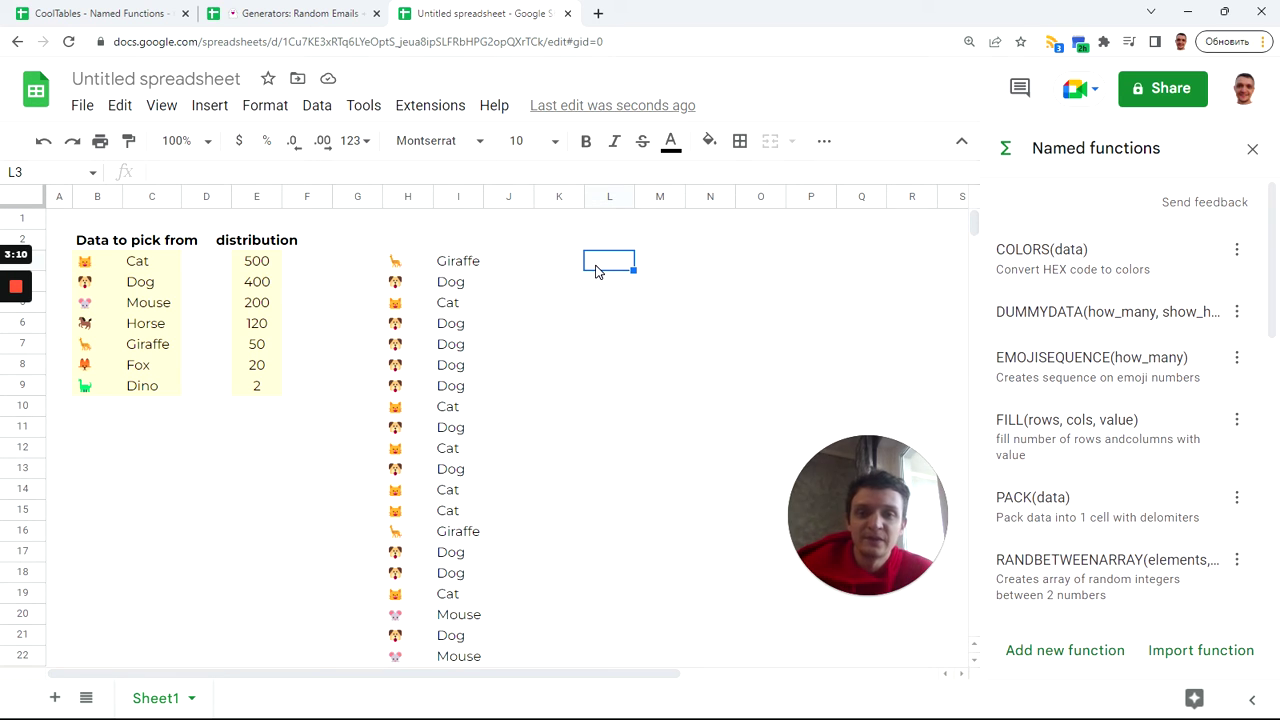
text(=)
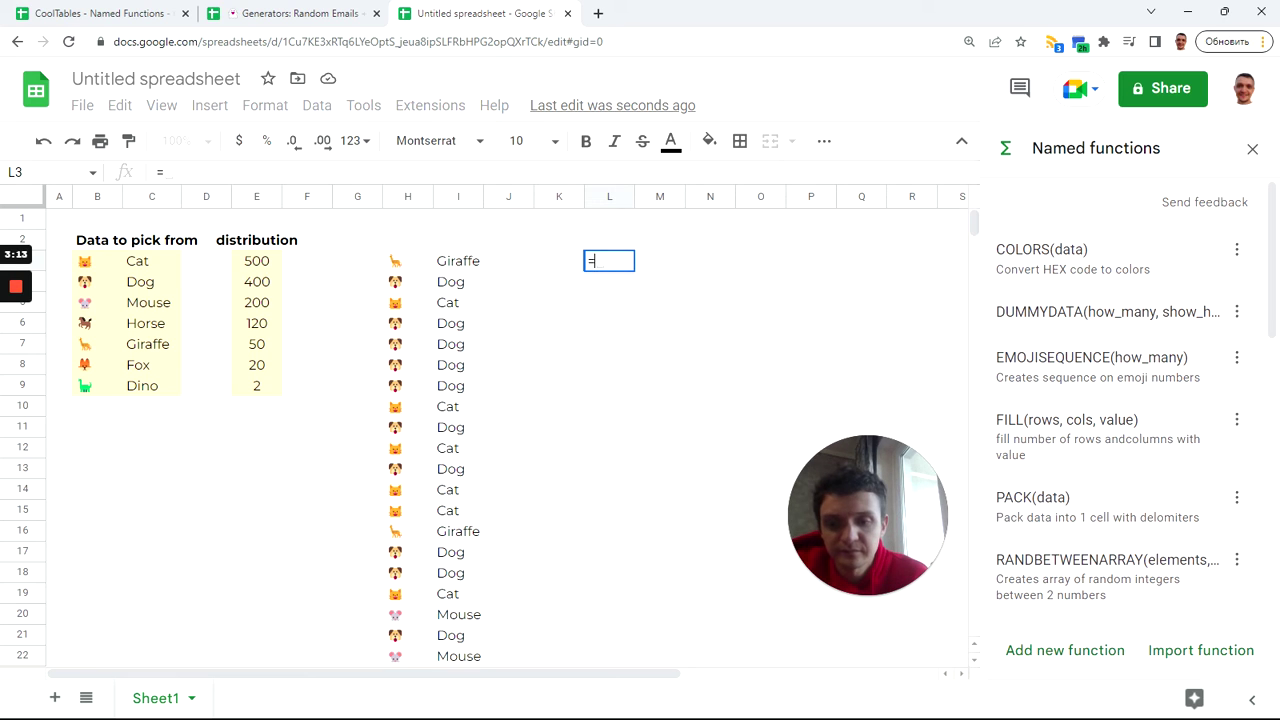
text(qu)
key(Tab)
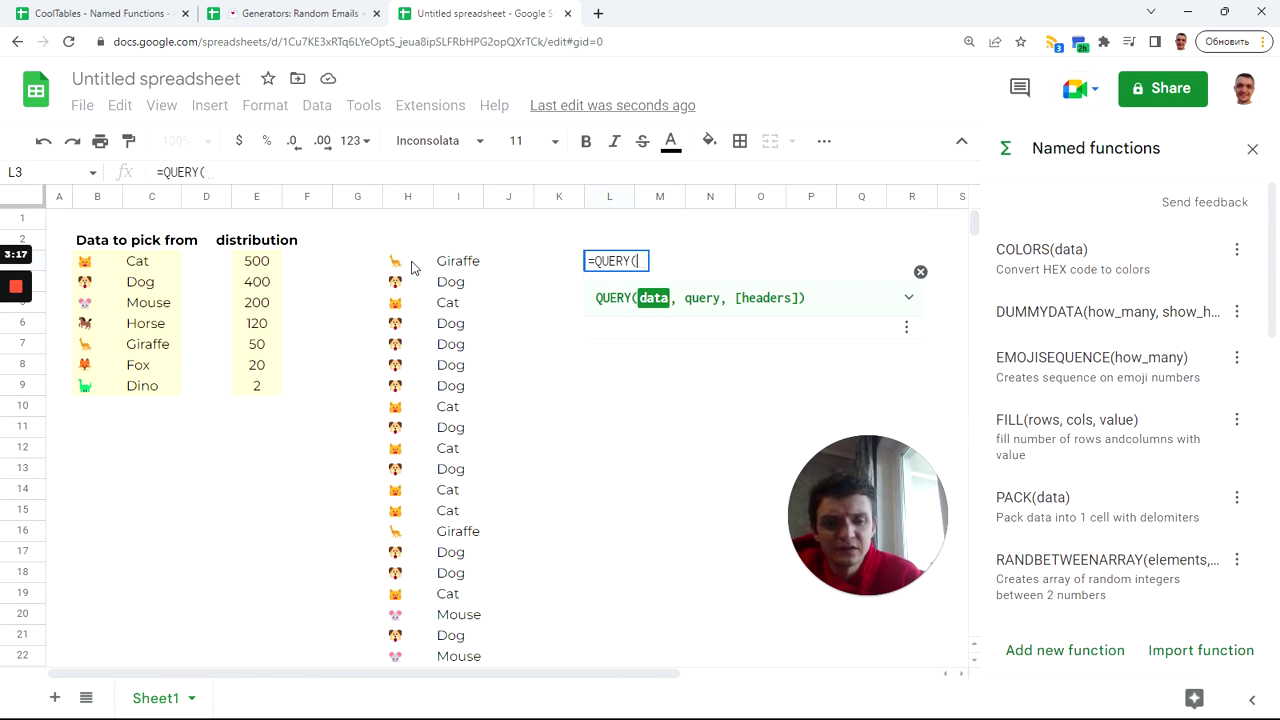
text({)
drag(411, 268, 451, 330)
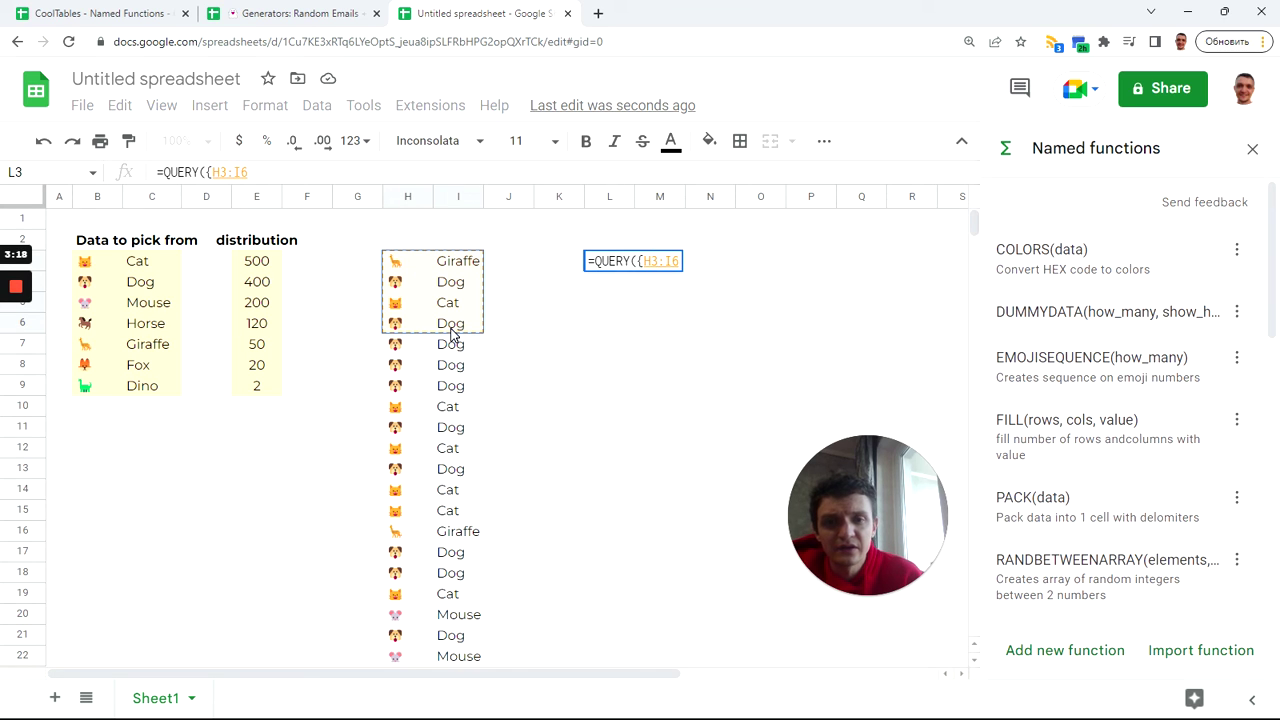
key(BackSpace)
text(})
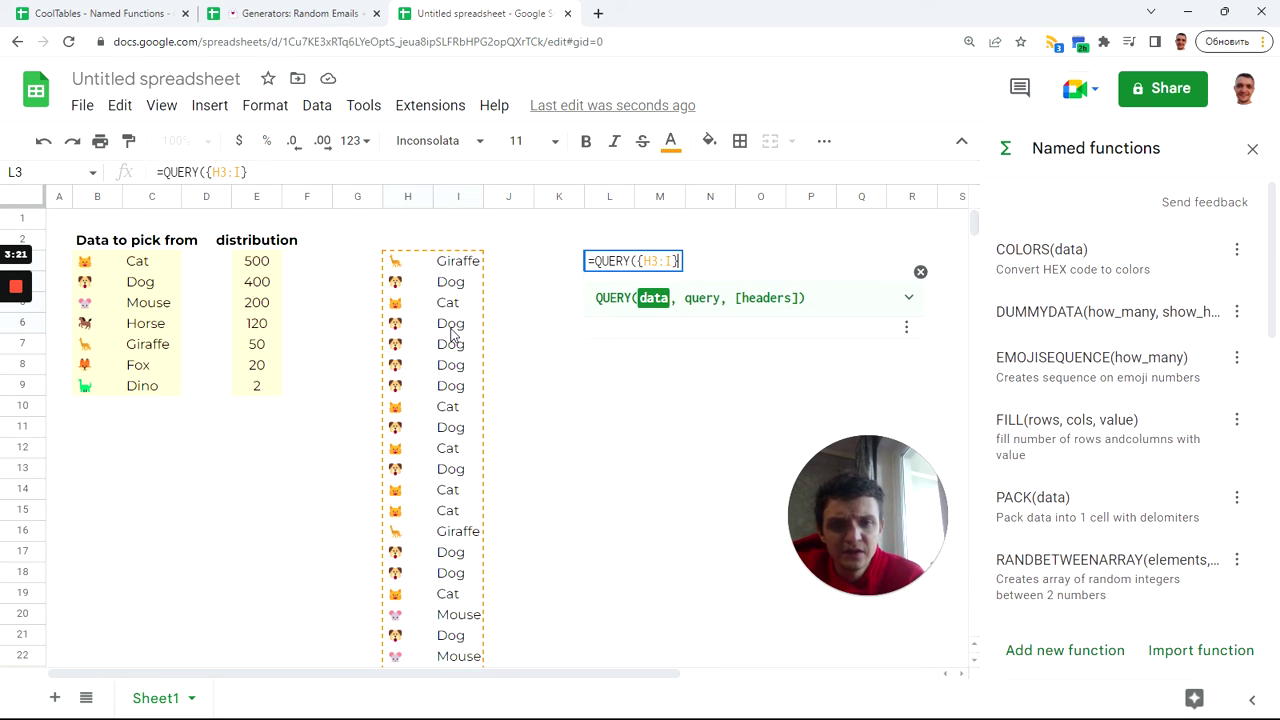
Complete the QUERY formula with the query string "select Col1, count(Col2) group by Col1" and enter it.
text(,)
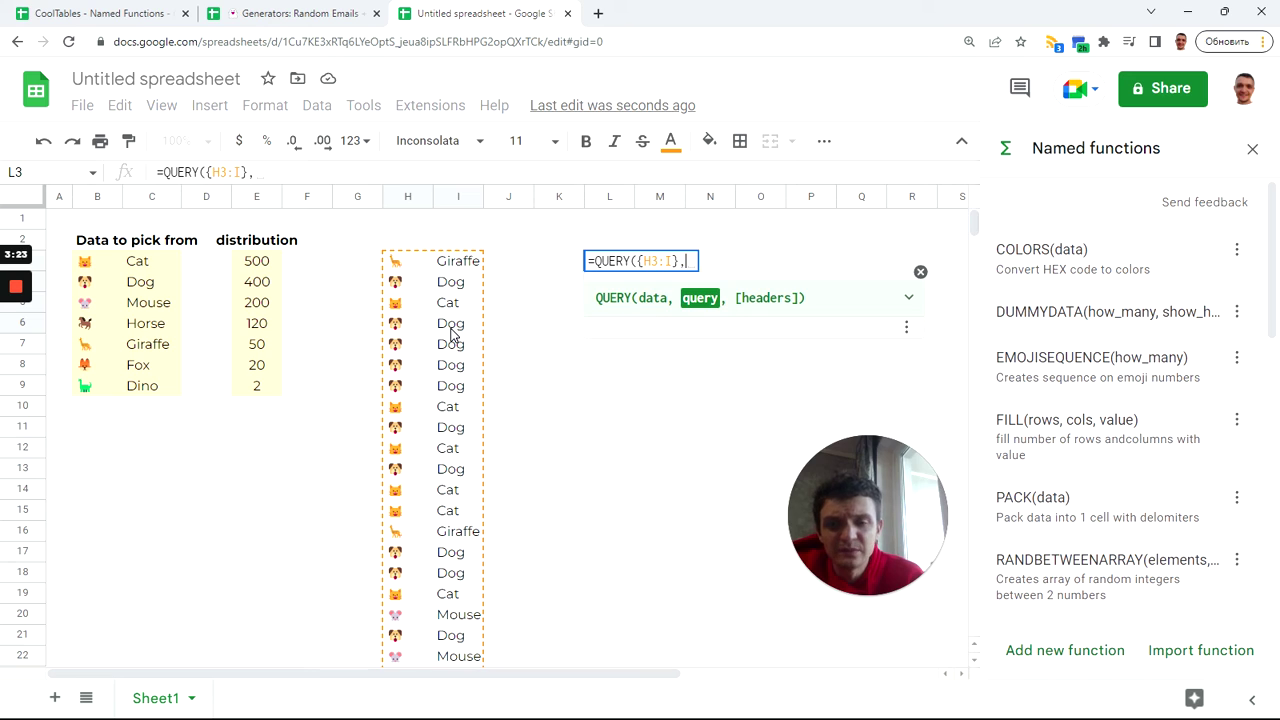
text("selec)
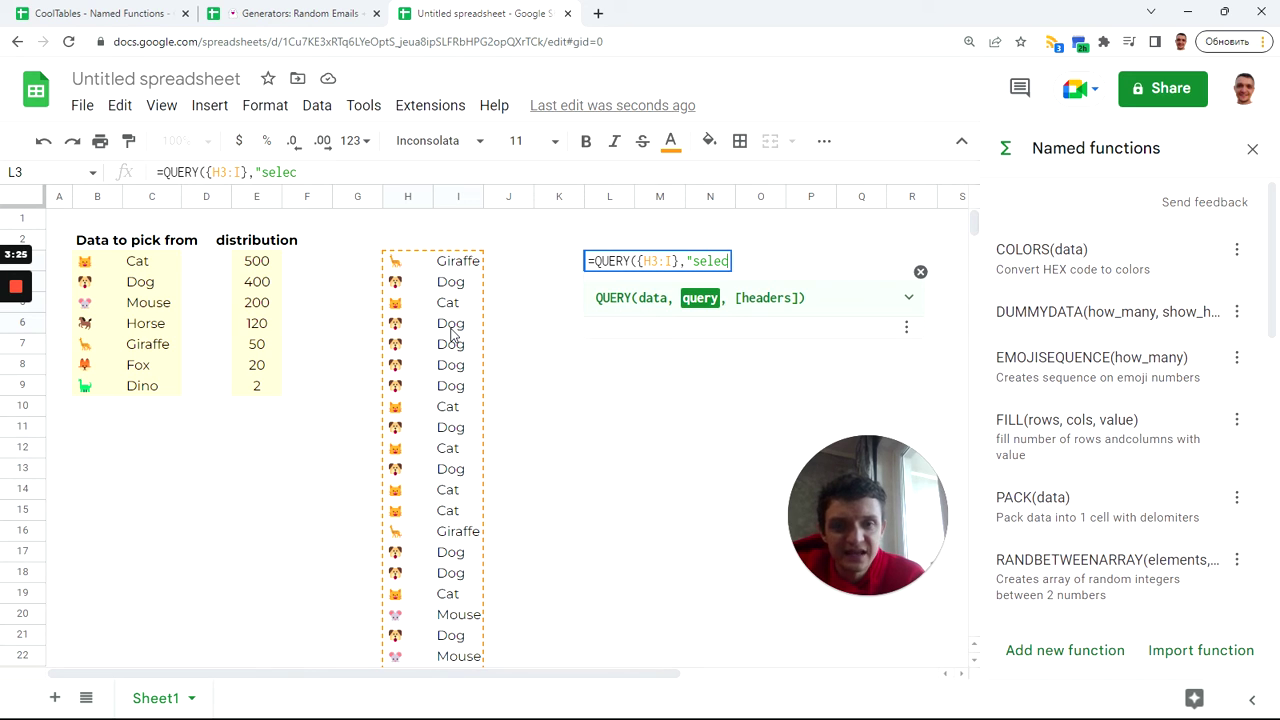
text(t Col1)
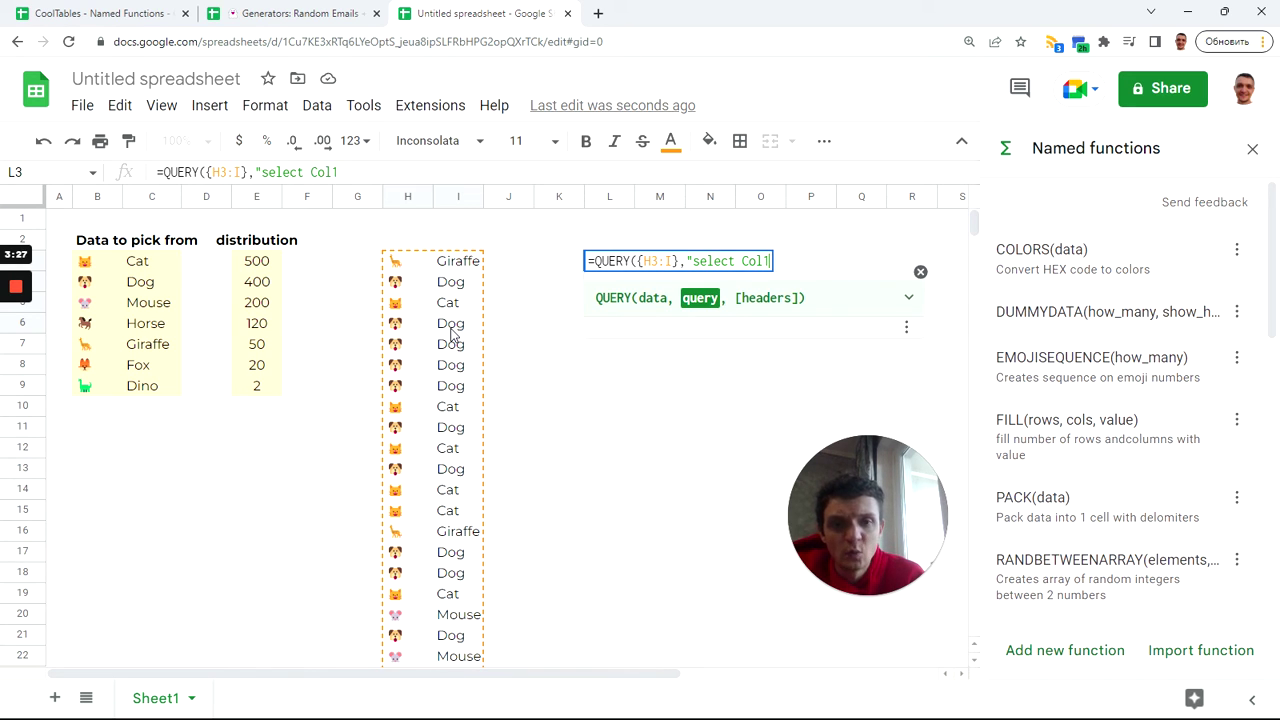
text(, sount()
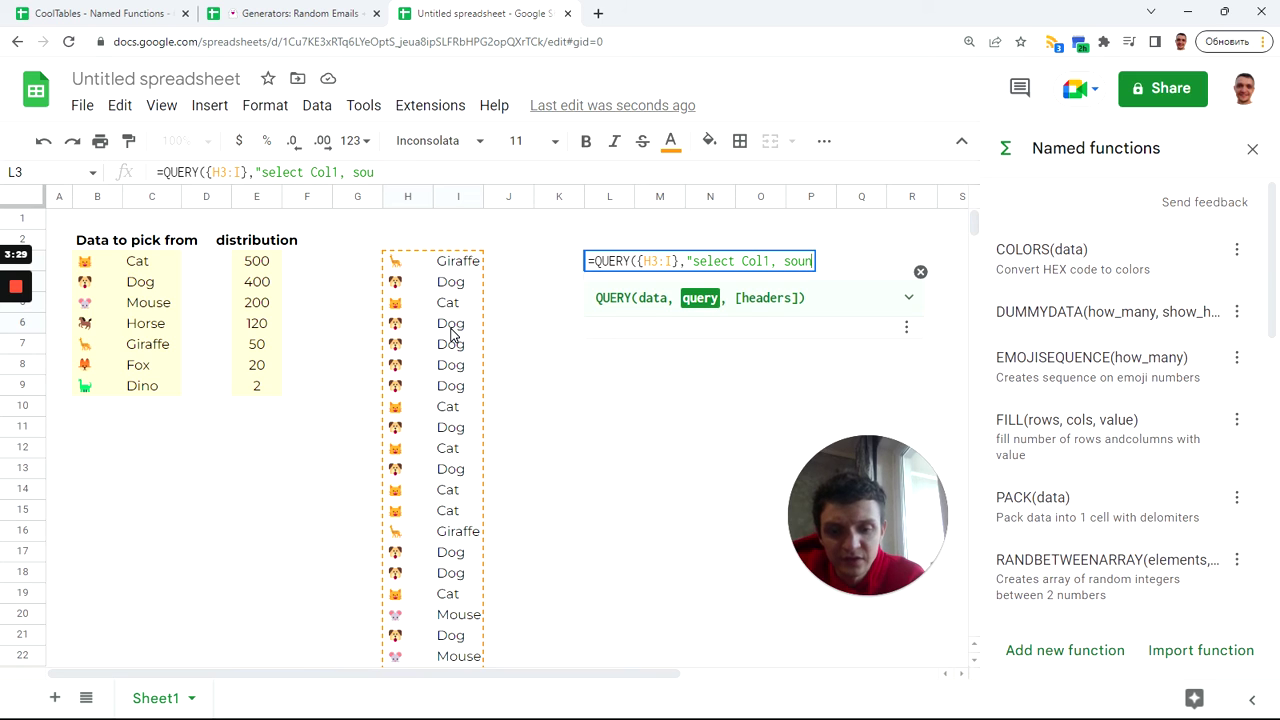
key(BackSpace)
key(BackSpace)
key(BackSpace)
key(BackSpace)
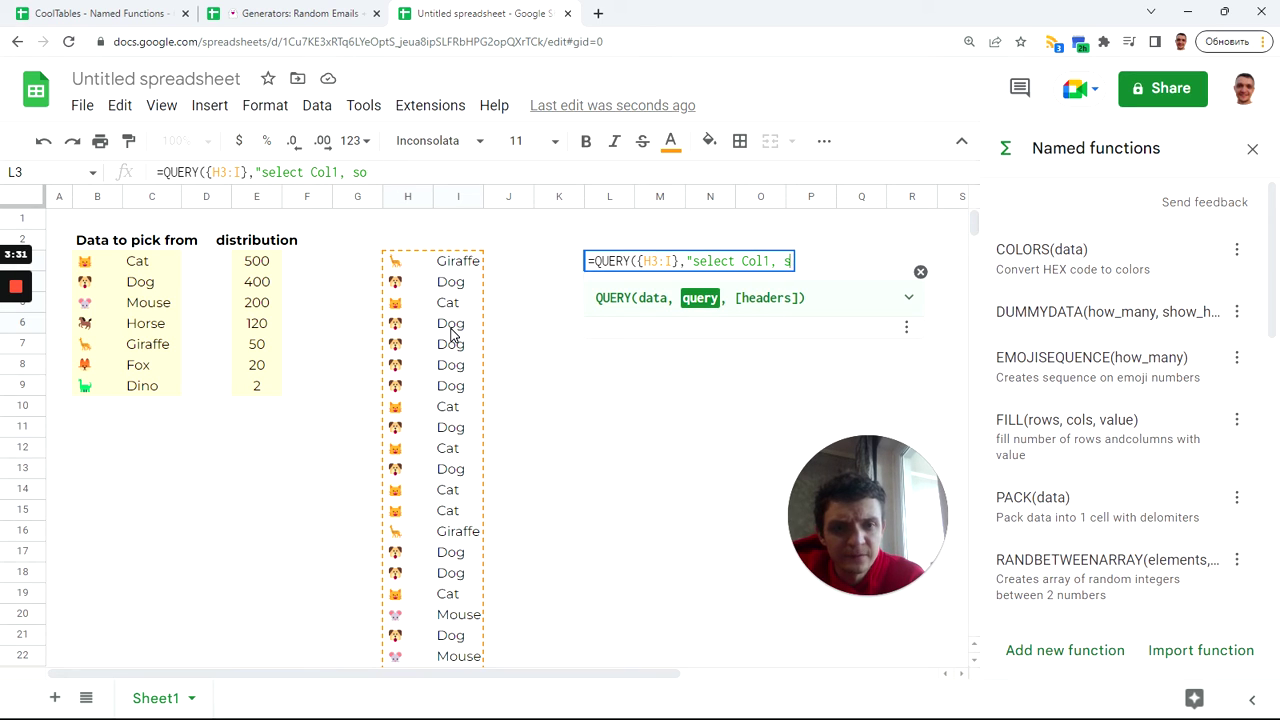
text(count(Col)
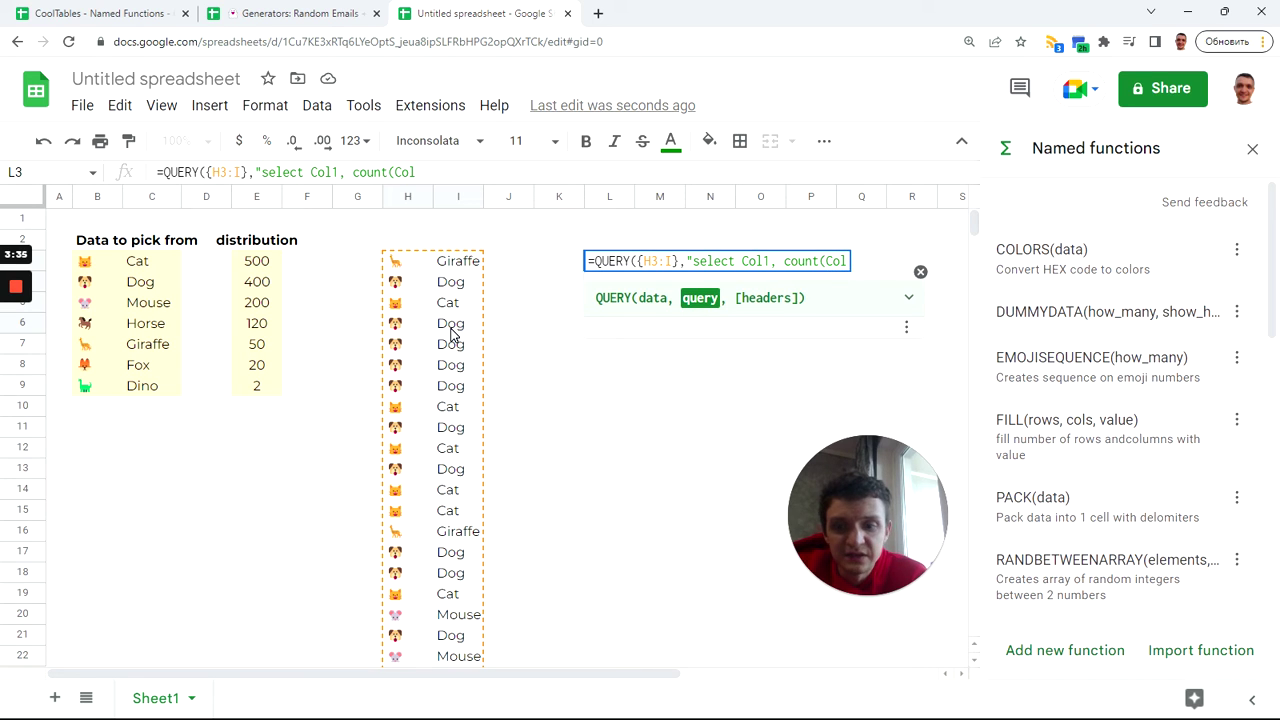
text(2))
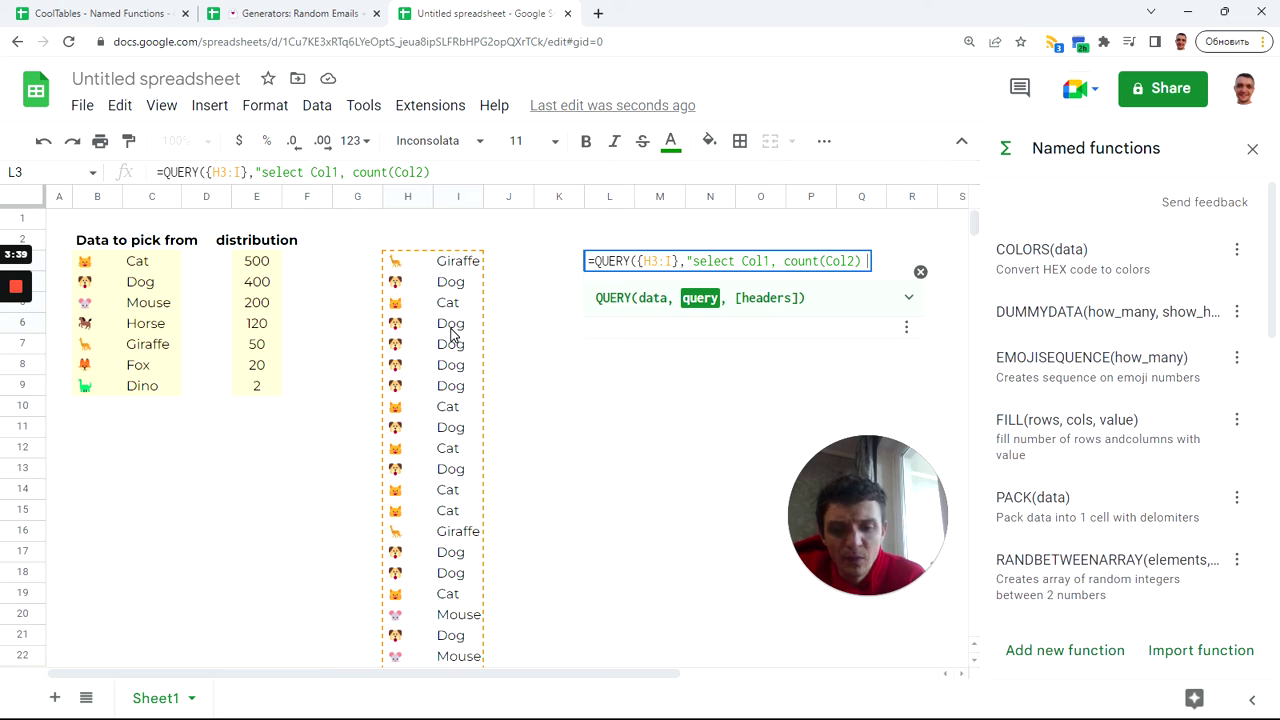
text( group)
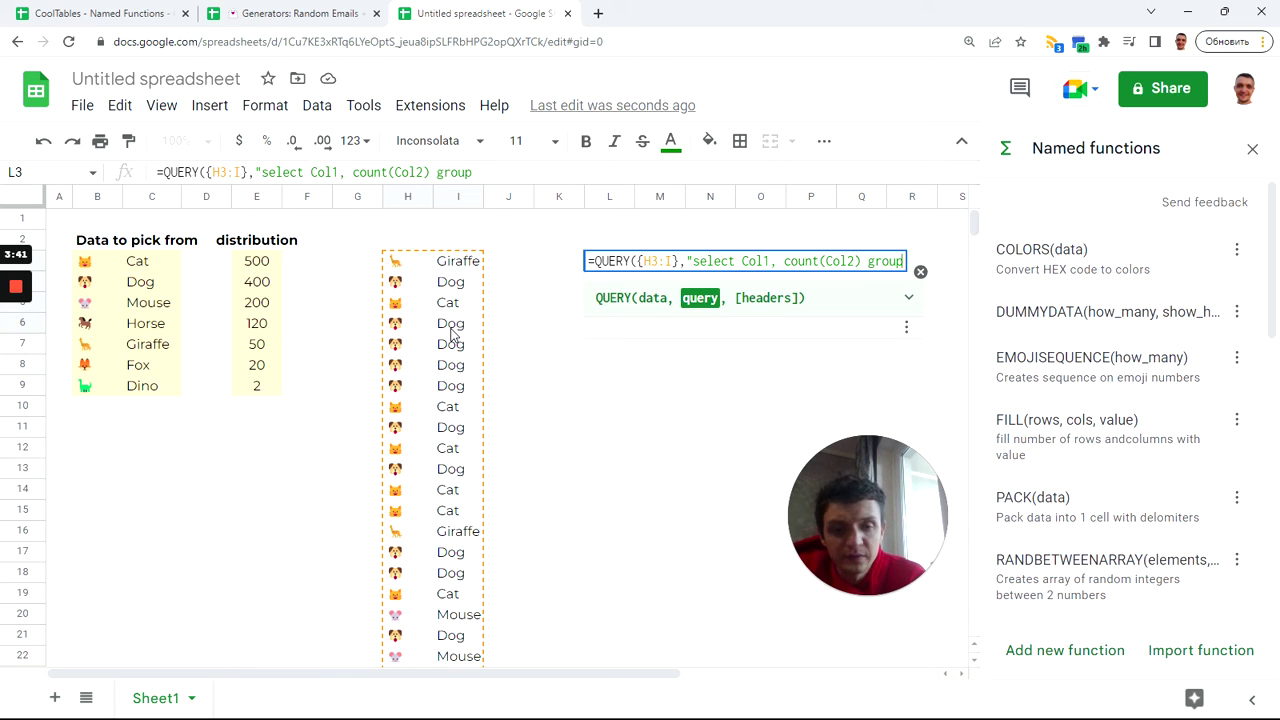
text( by )
text(Col1)
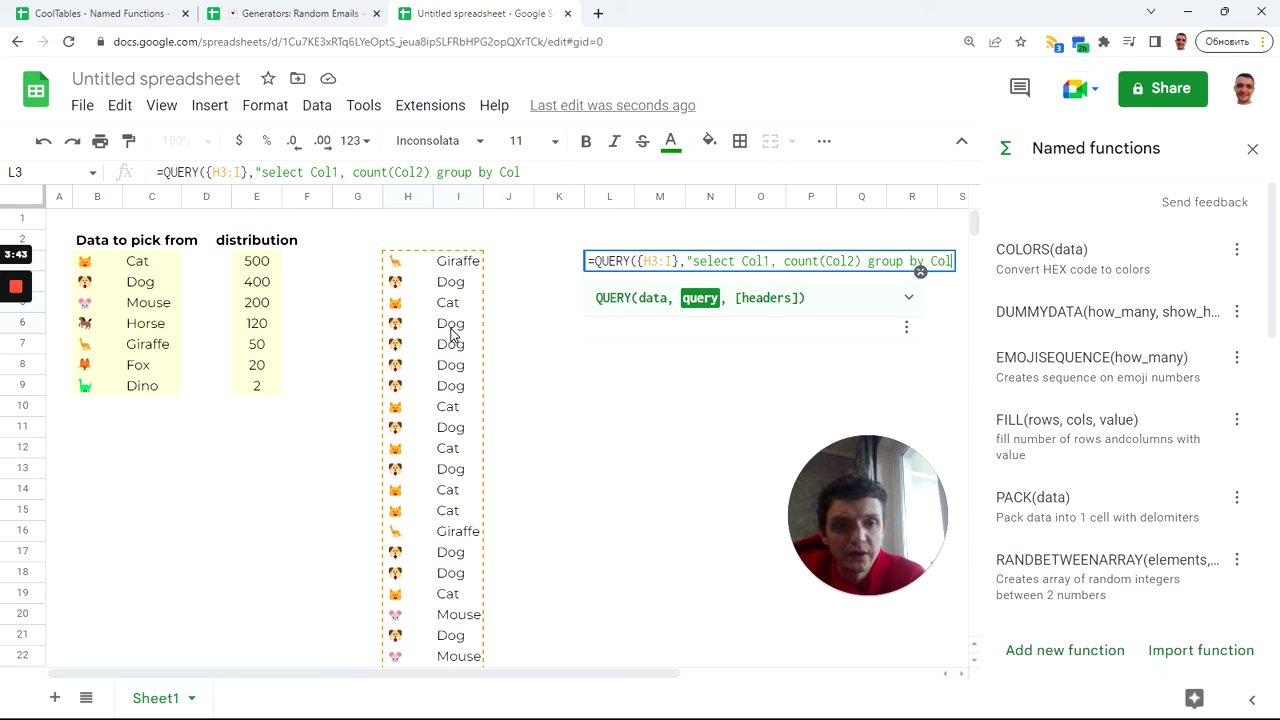
key(Return)
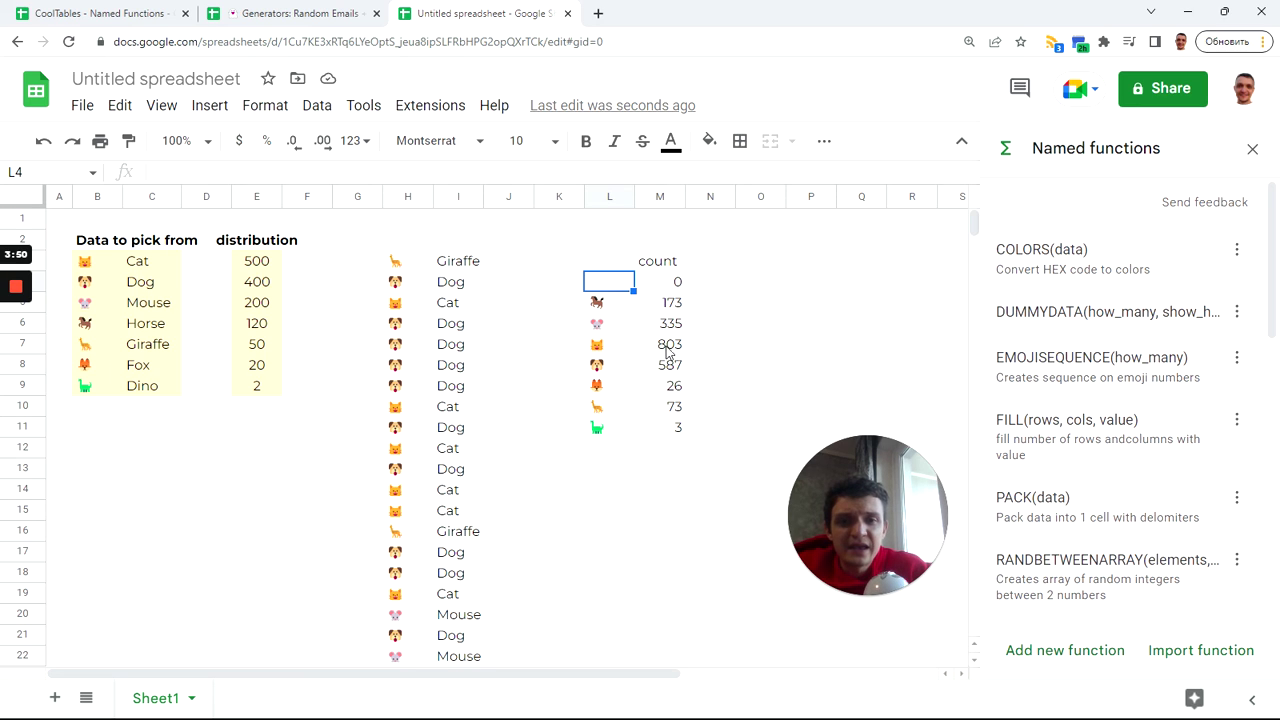
Extend the query string in L3's formula with "order by count(Col2) desc" to sort the animal counts in descending order.
drag(608, 344, 674, 350)
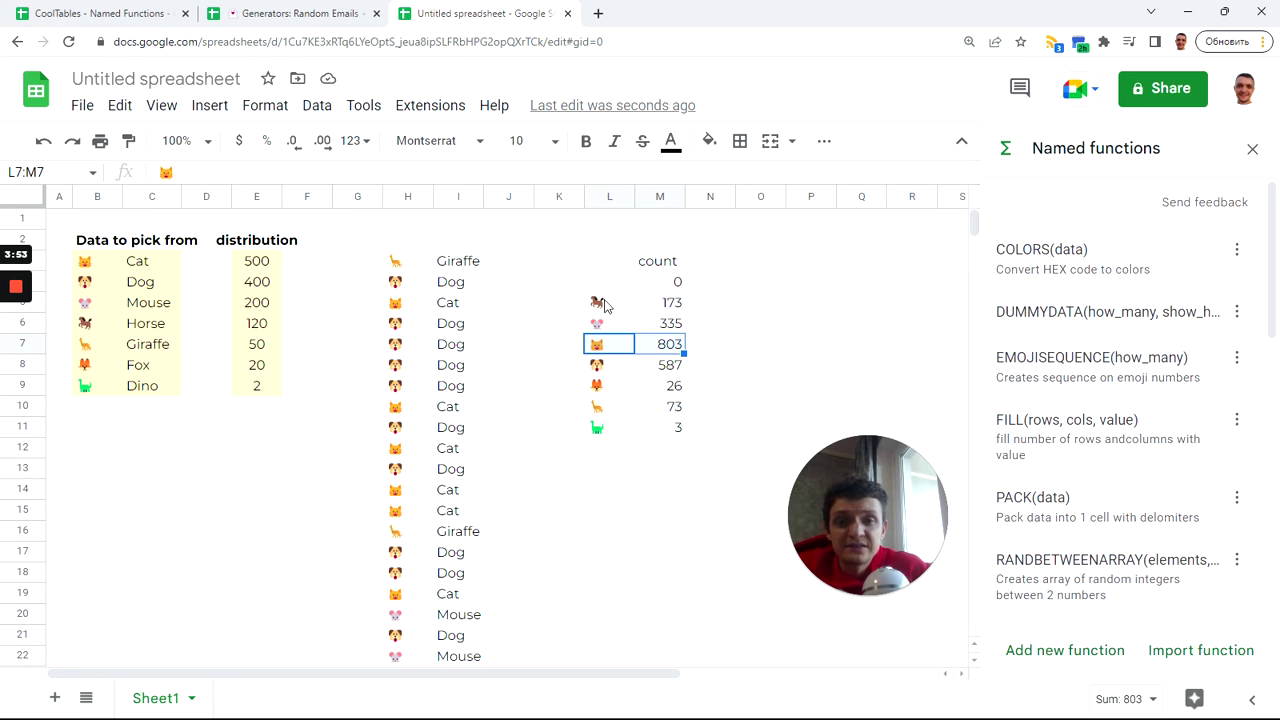
drag(608, 302, 619, 430)
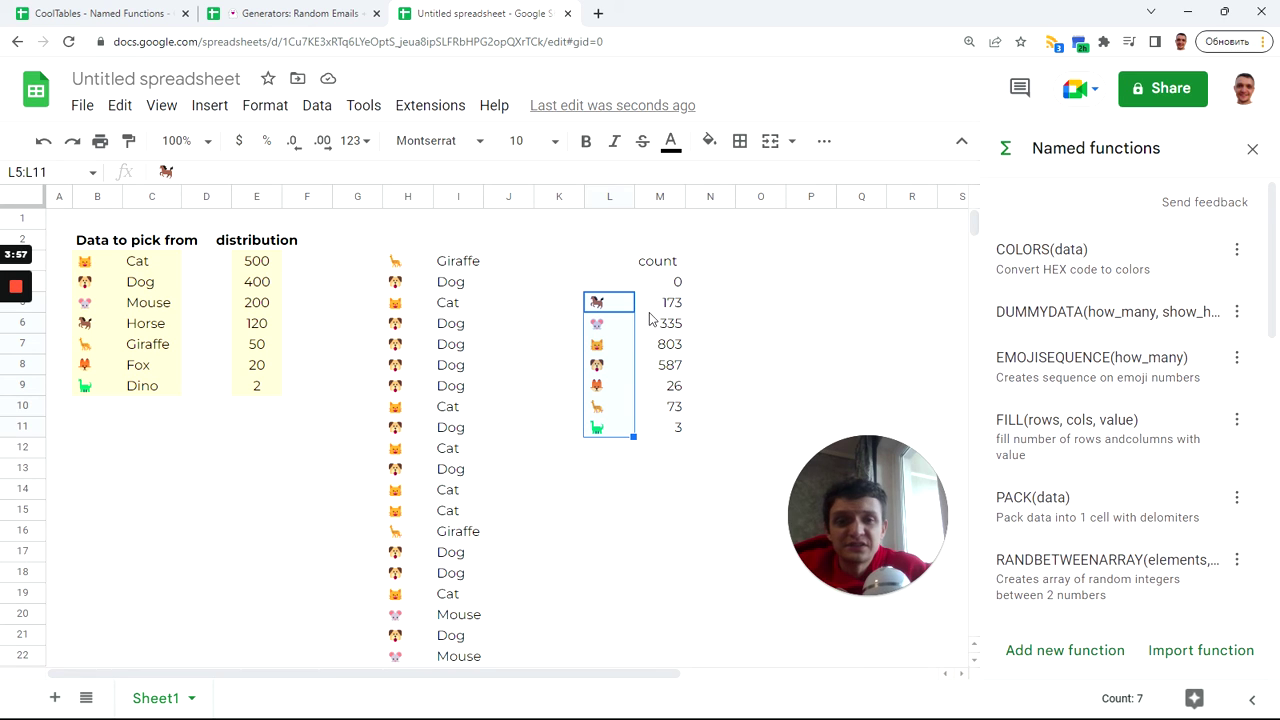
click(604, 266)
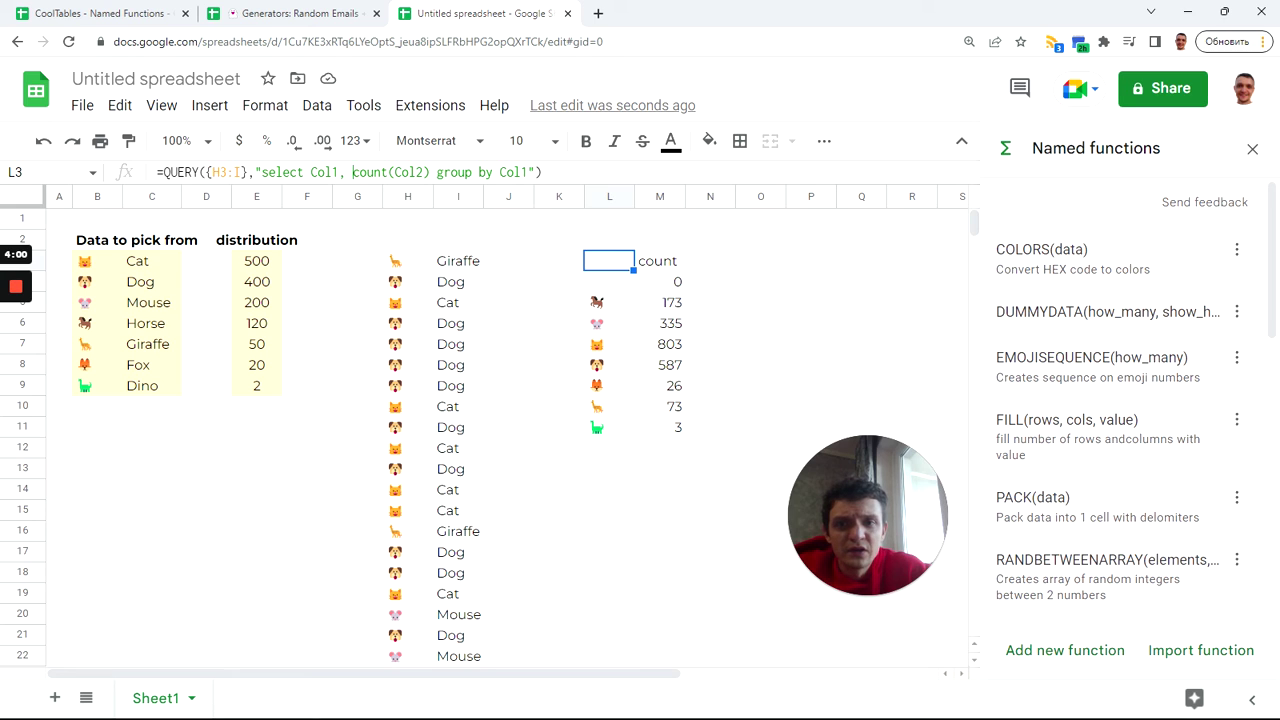
drag(352, 172, 430, 172)
click(529, 172)
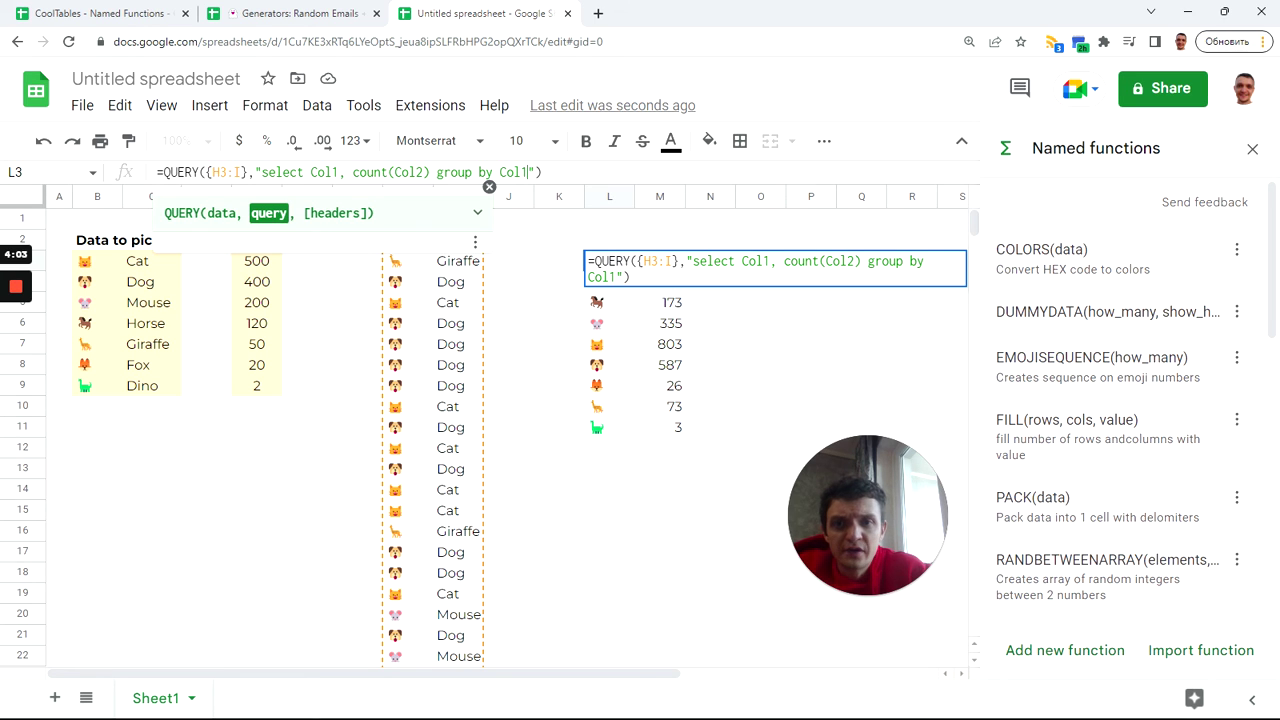
text(order )
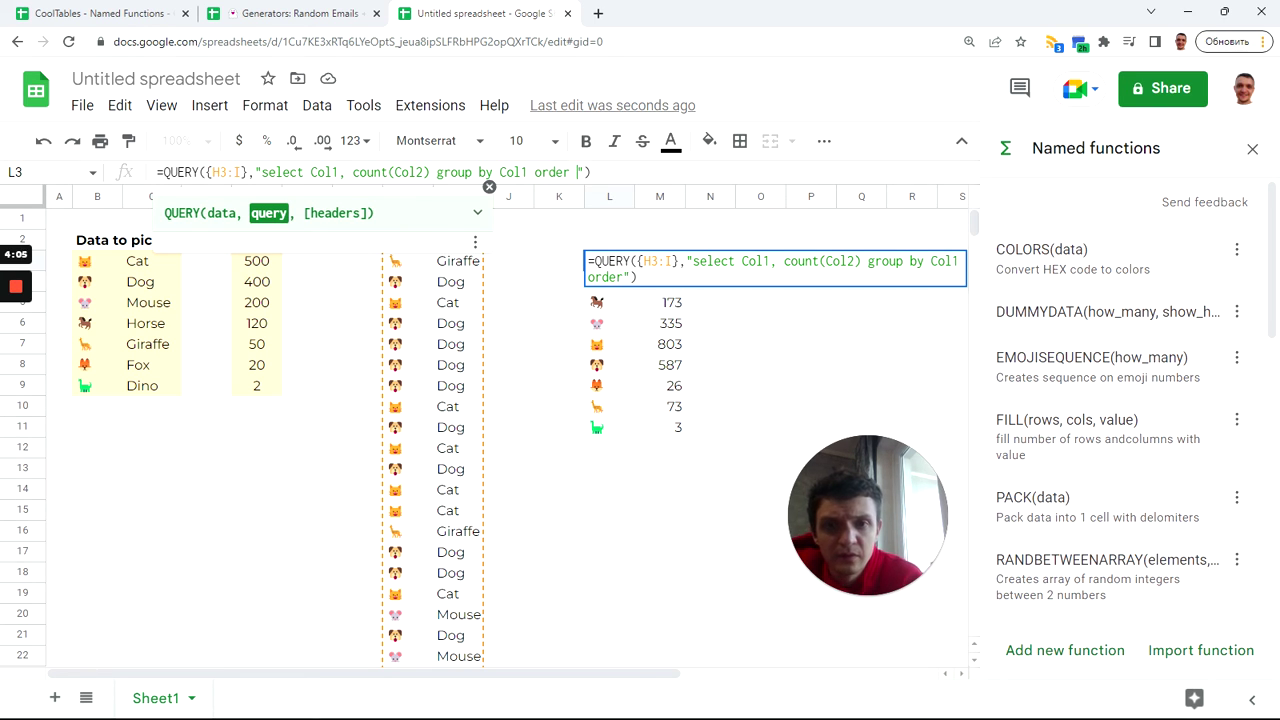
text(by count(Col2) )
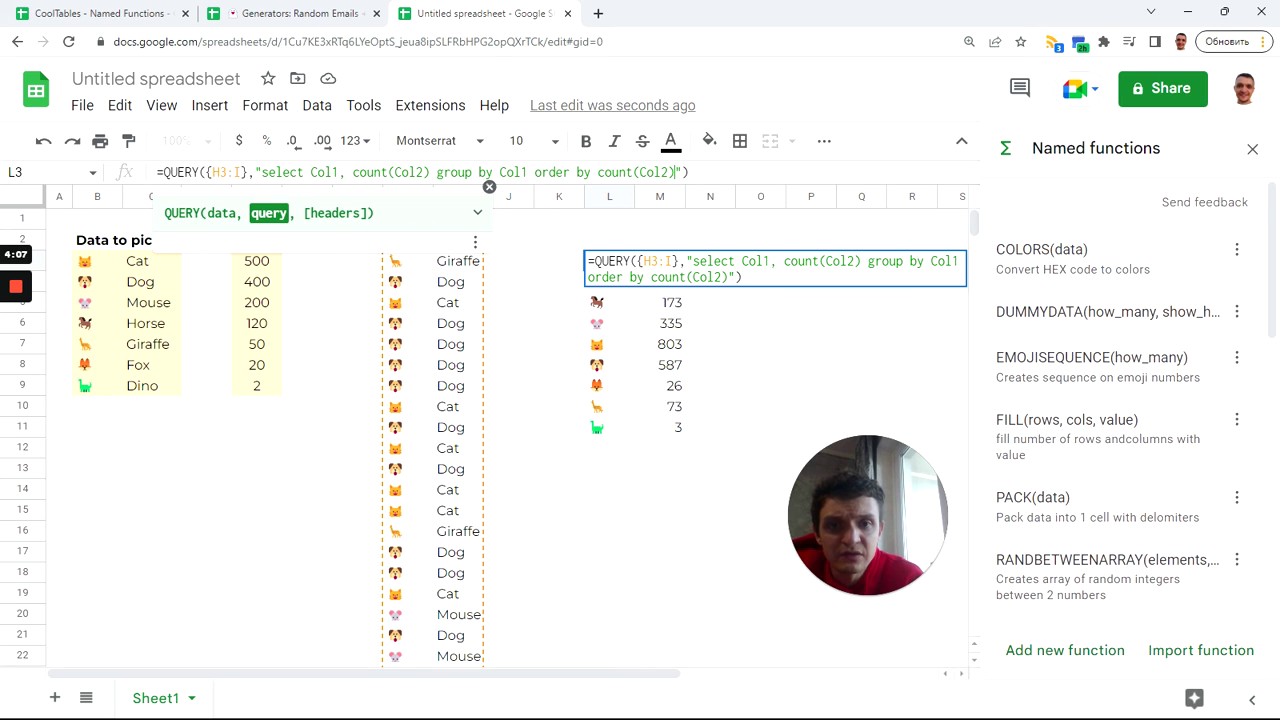
text(de)
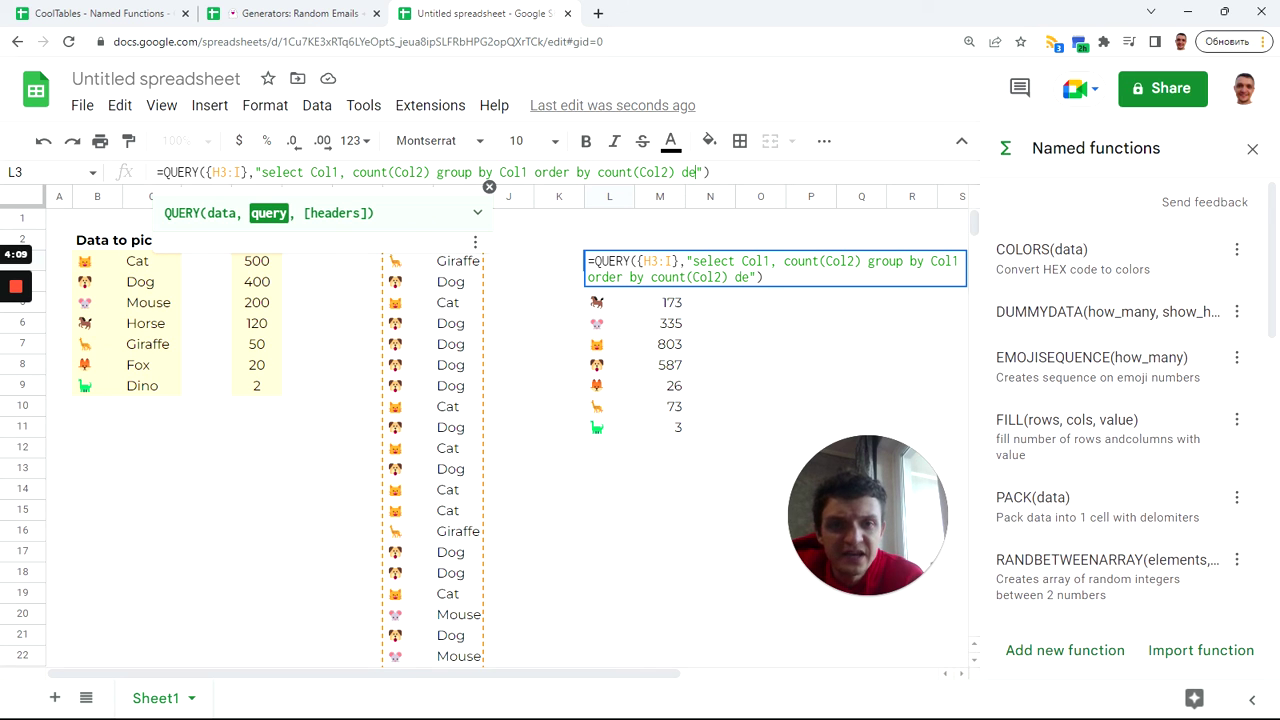
text(sc)
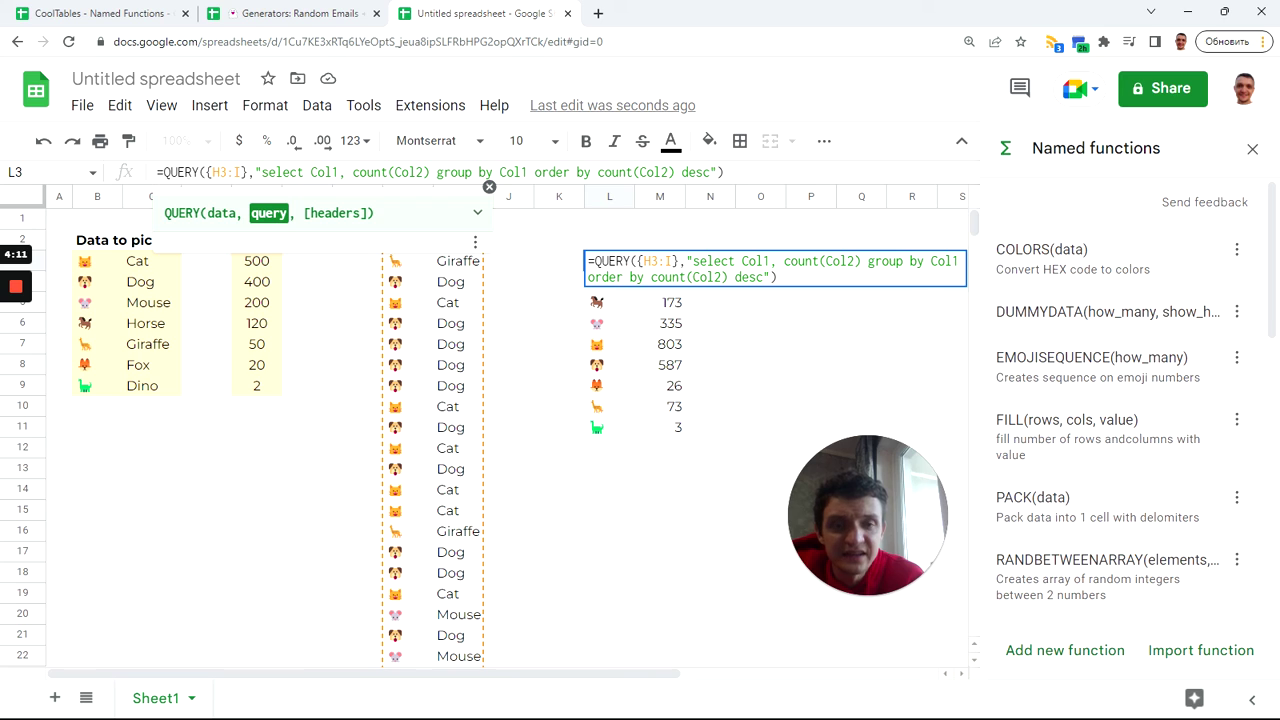
key(Return)
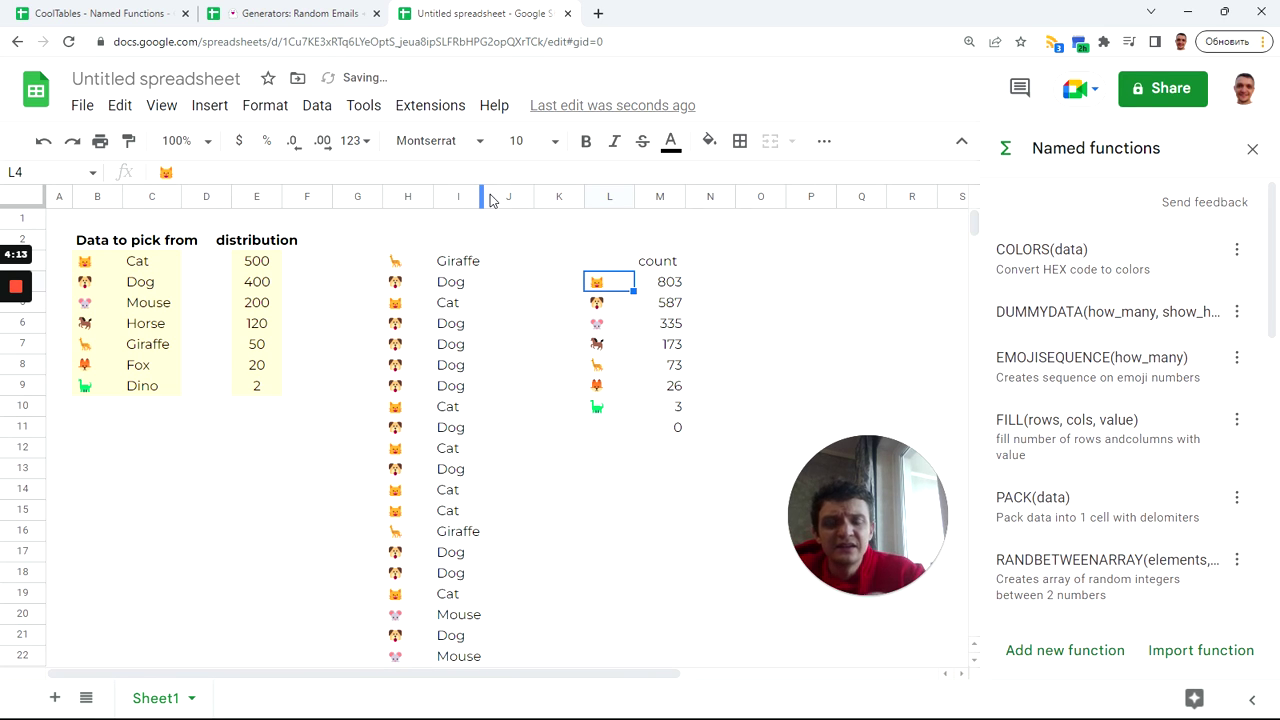
Examine the sorted count of each animal in columns L and M, and the randomly picked animals in H3:I10.
click(663, 289)
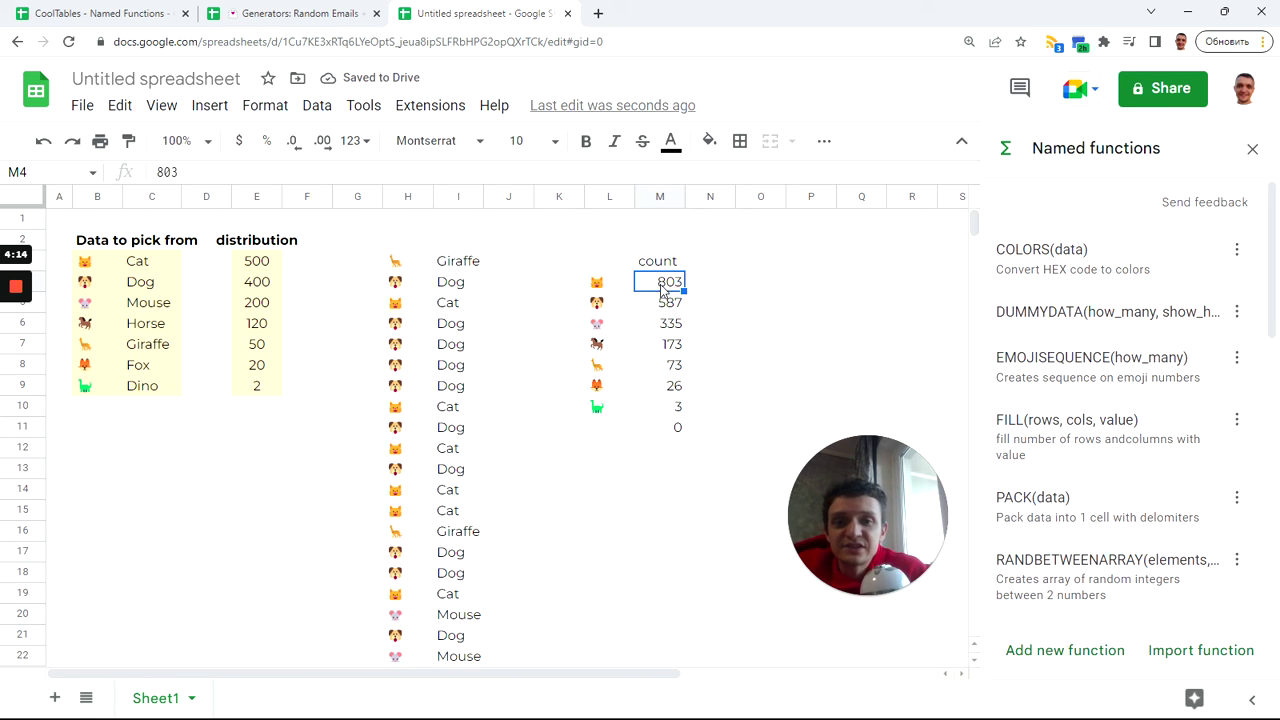
click(615, 310)
click(610, 333)
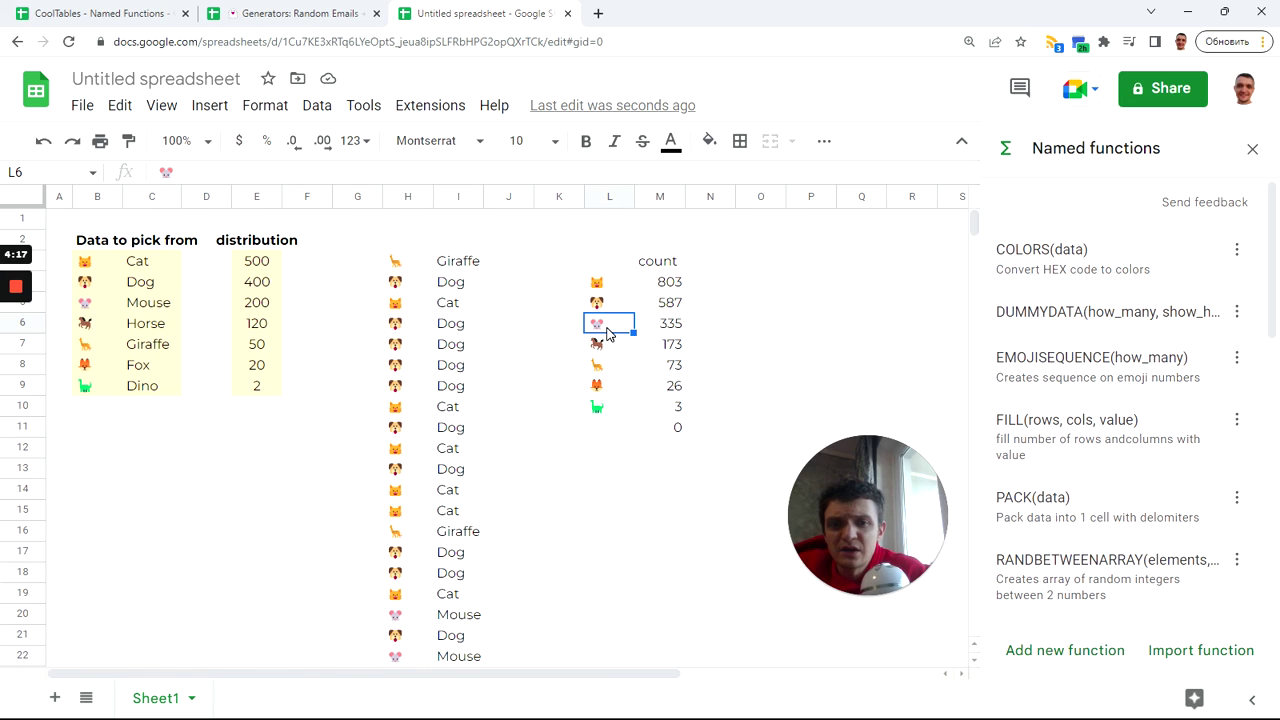
click(603, 345)
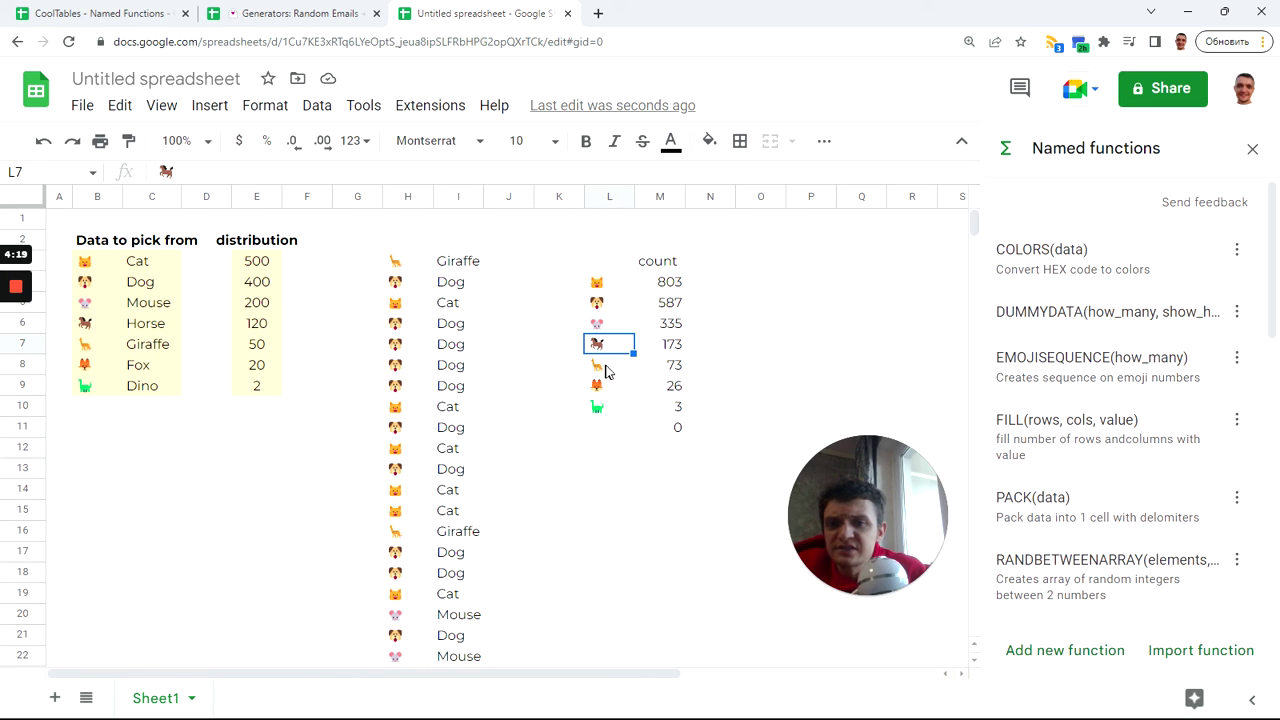
click(607, 368)
click(617, 388)
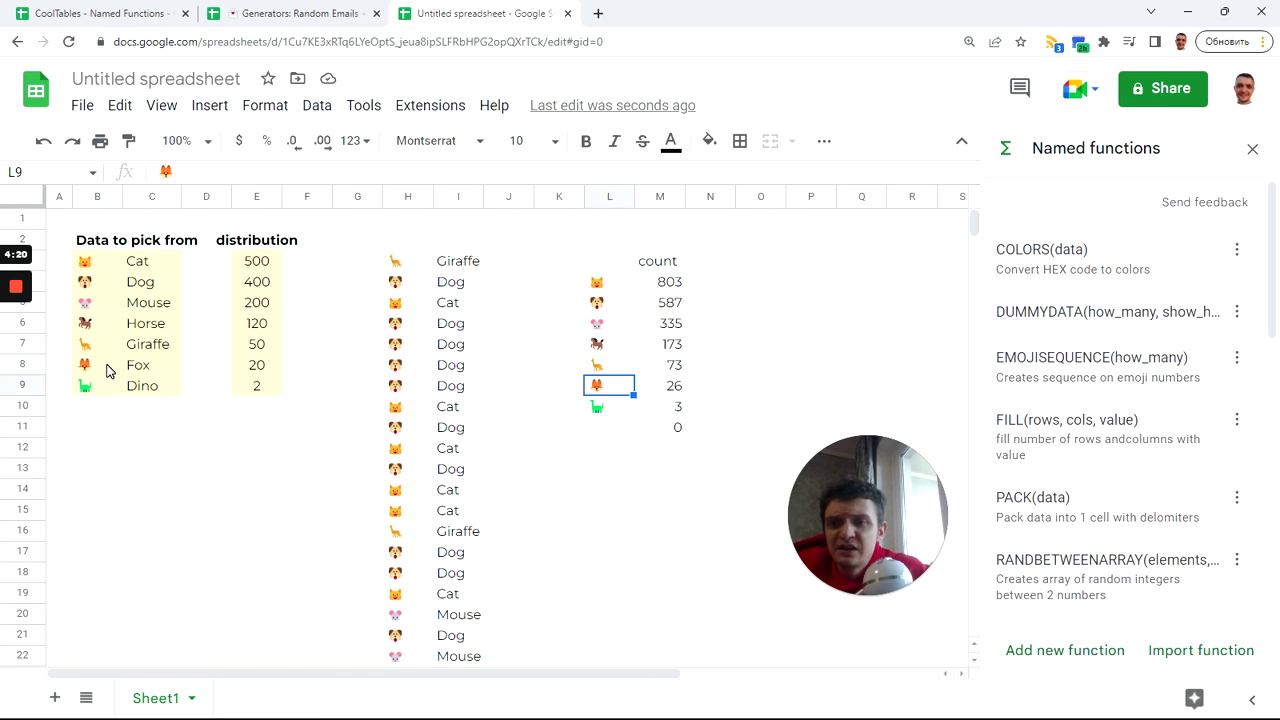
drag(609, 410, 680, 410)
drag(405, 268, 474, 415)
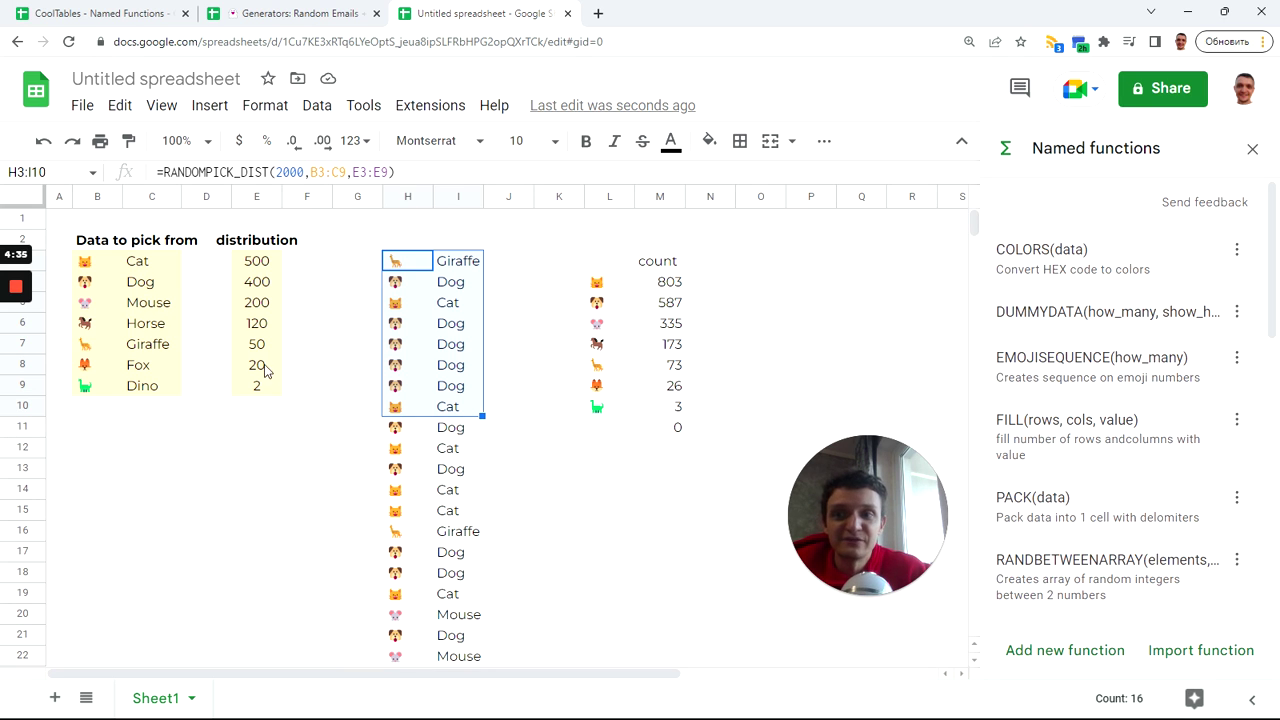
mouse_move(5, 292)
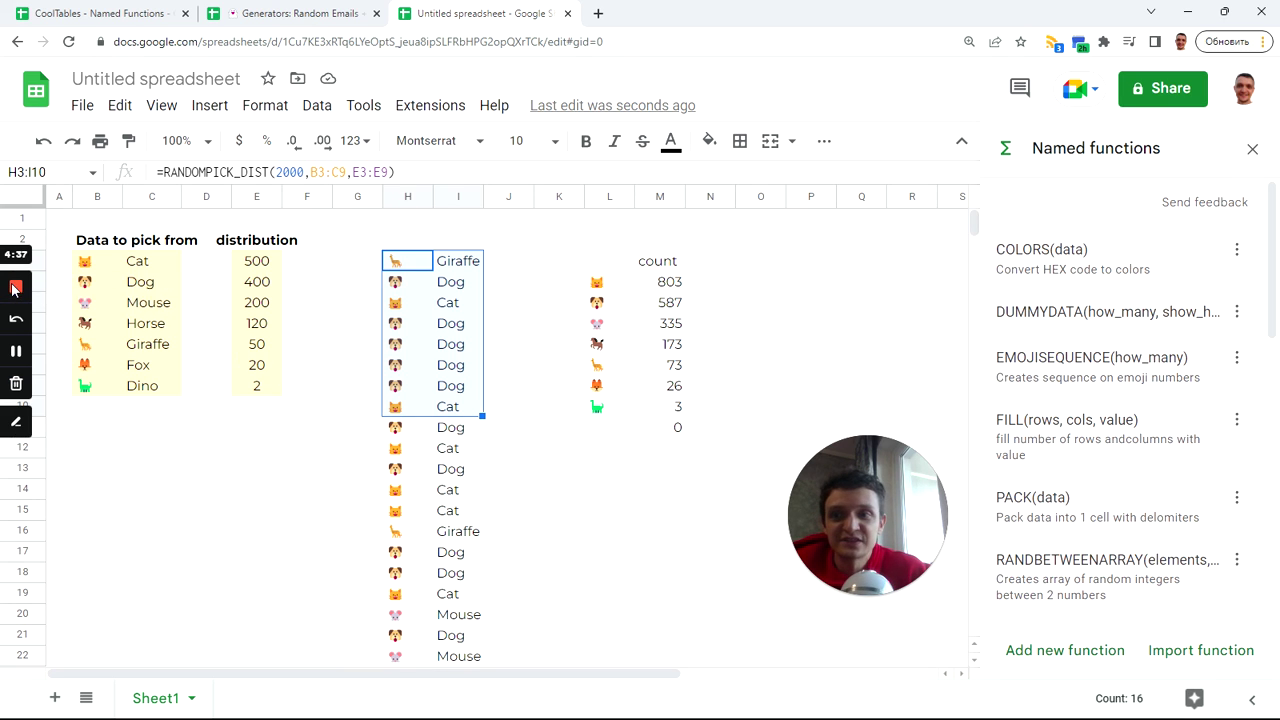